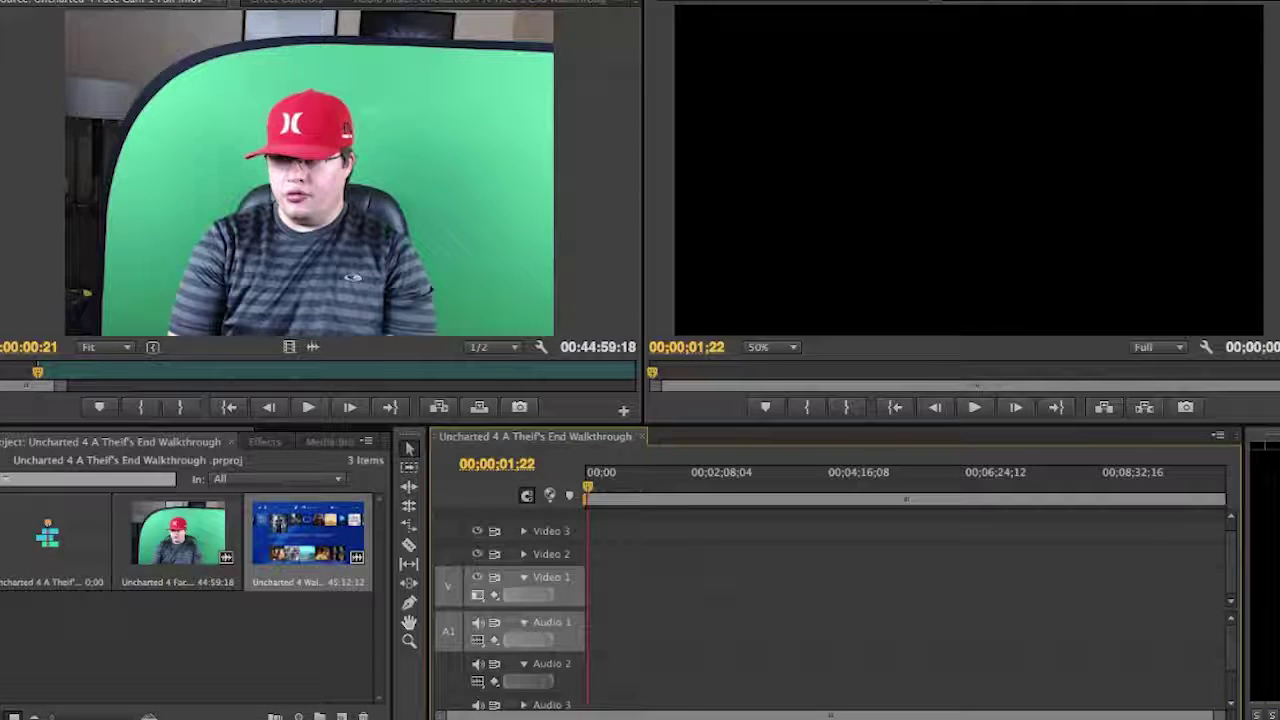
# Place the Uncharted 4 Walkthrough clip at the start of Video 1 and Audio 1, keeping the existing sequence settings.
pyautogui.click(145, 2)
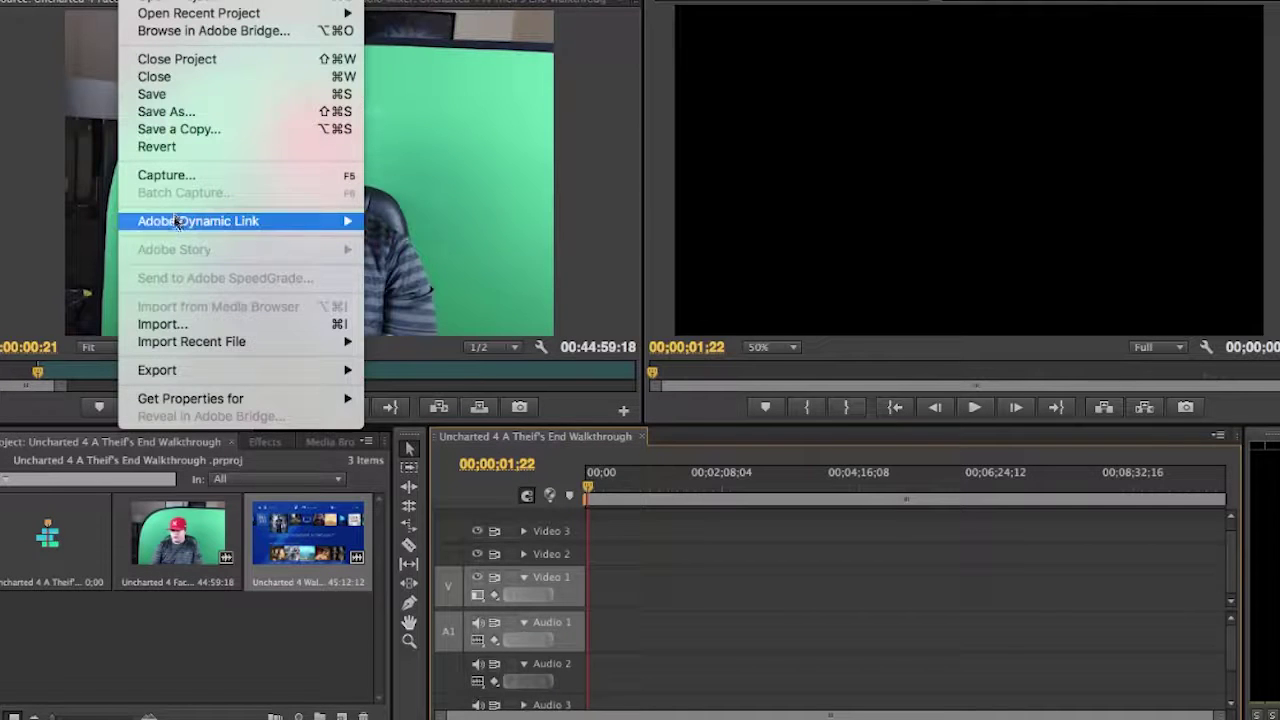
pyautogui.click(210, 608)
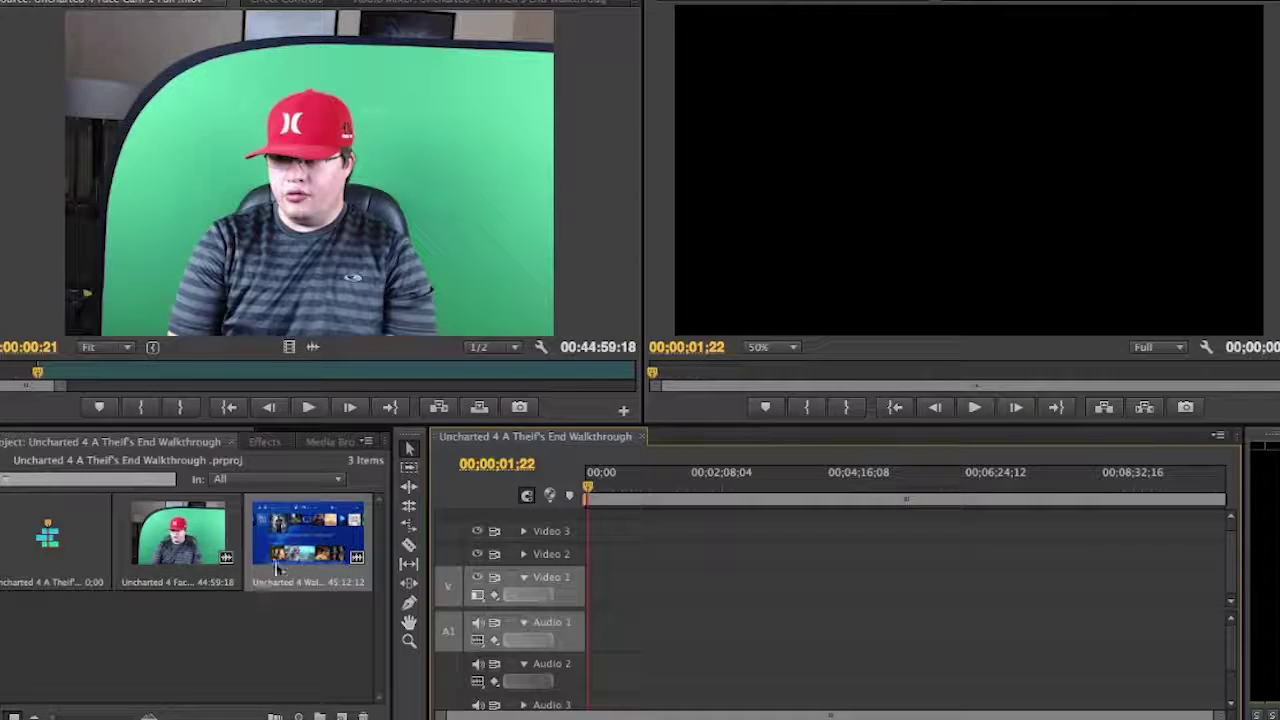
pyautogui.moveTo(281, 568); pyautogui.dragTo(522, 590)
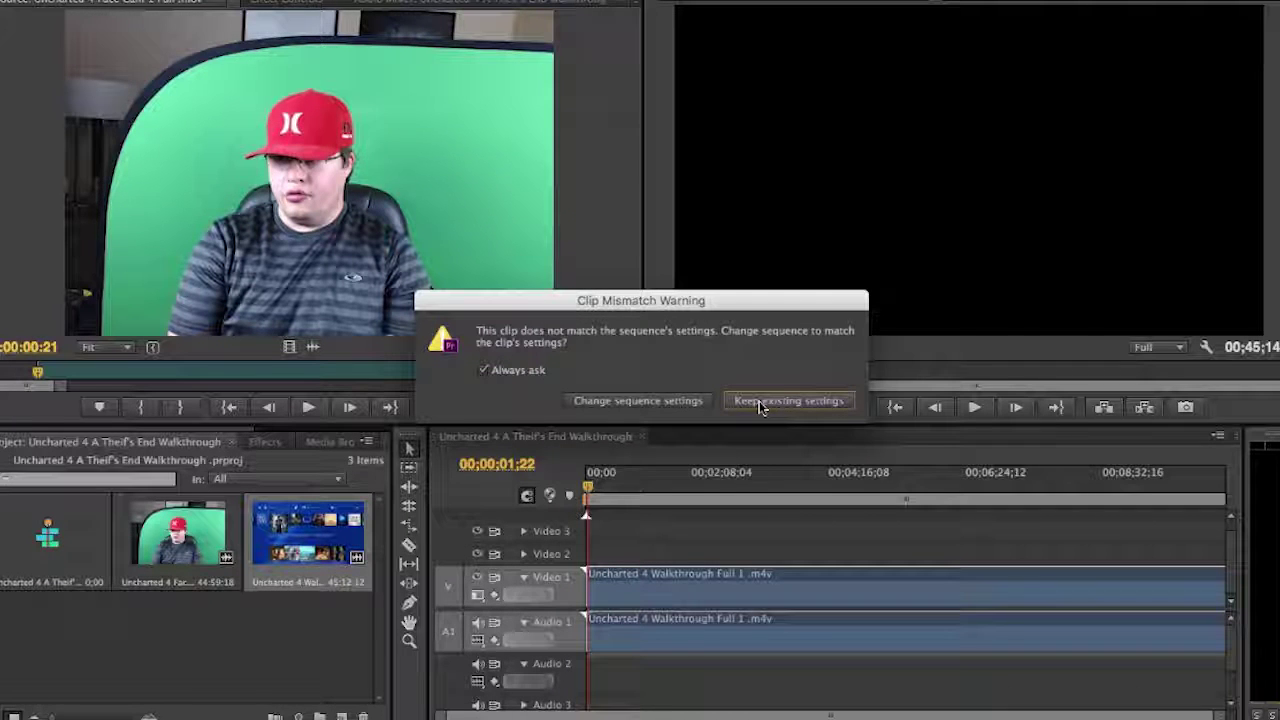
pyautogui.click(760, 401)
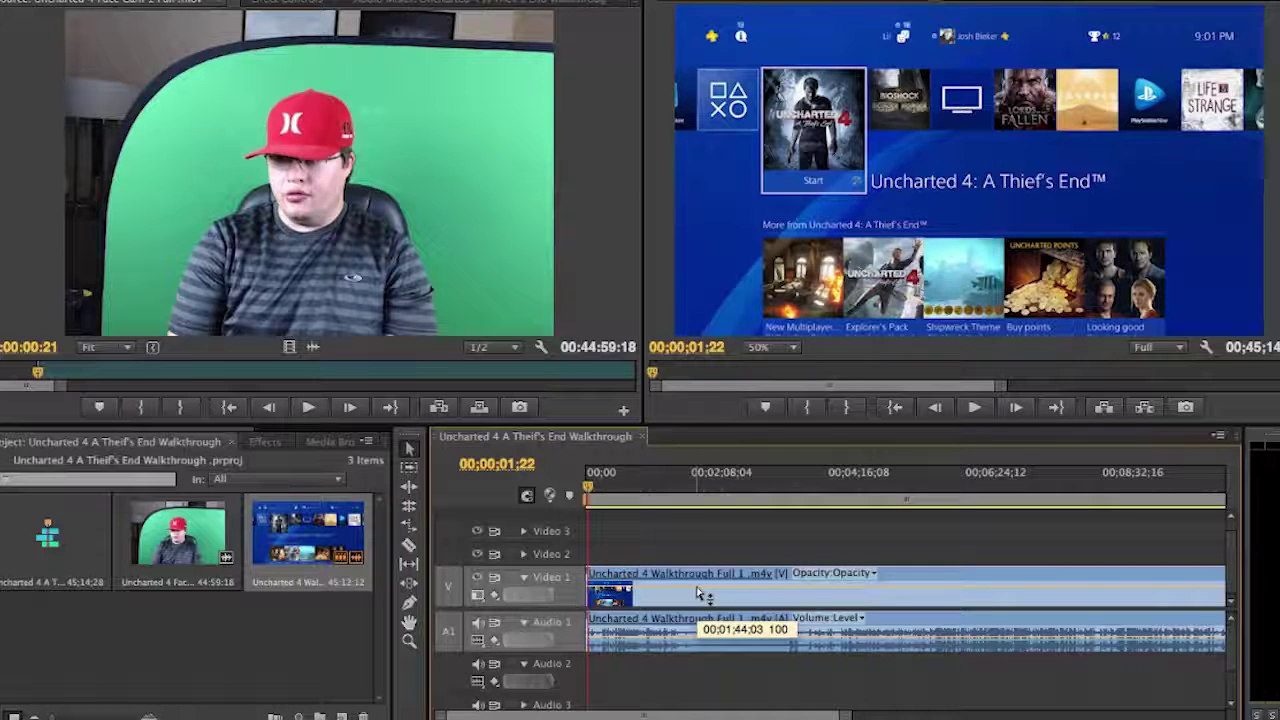
# Play the face cam clip in the source monitor up to about 1:22 to examine its sync cue.
pyautogui.press('=')
pyautogui.press('=')
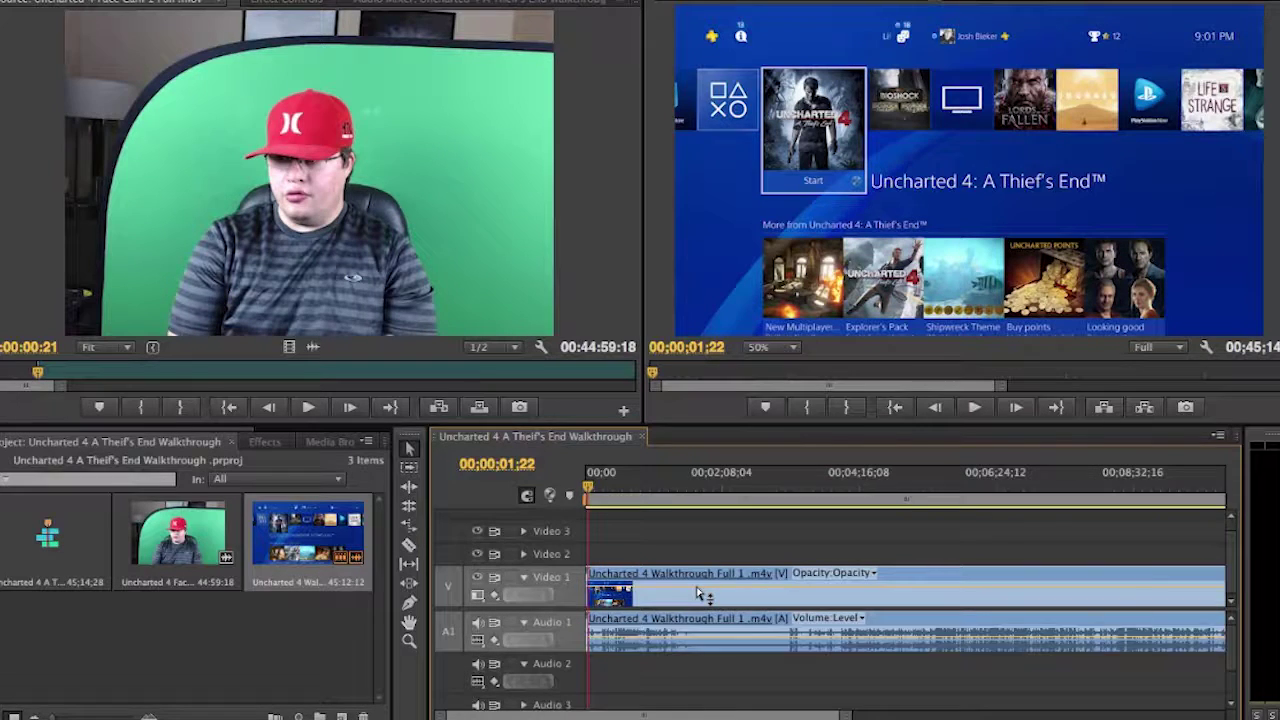
pyautogui.press('\\')
pyautogui.press('=')
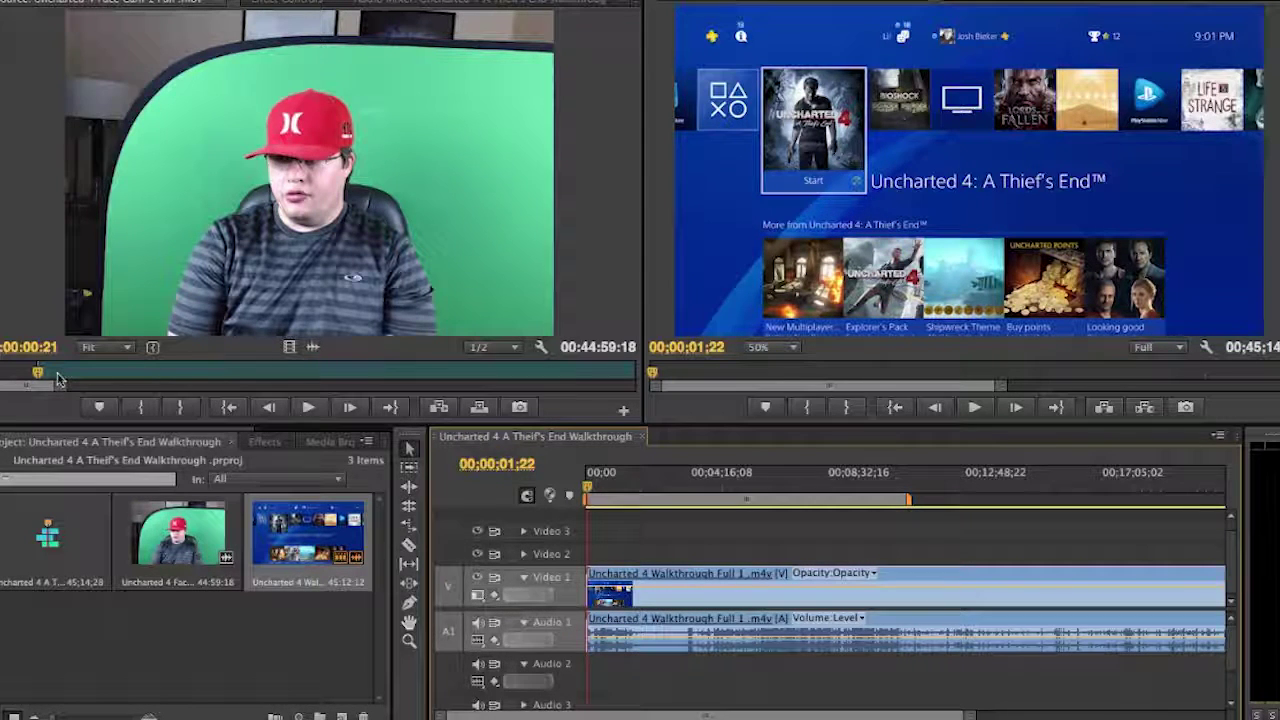
pyautogui.press('space')
pyautogui.click(100, 340)
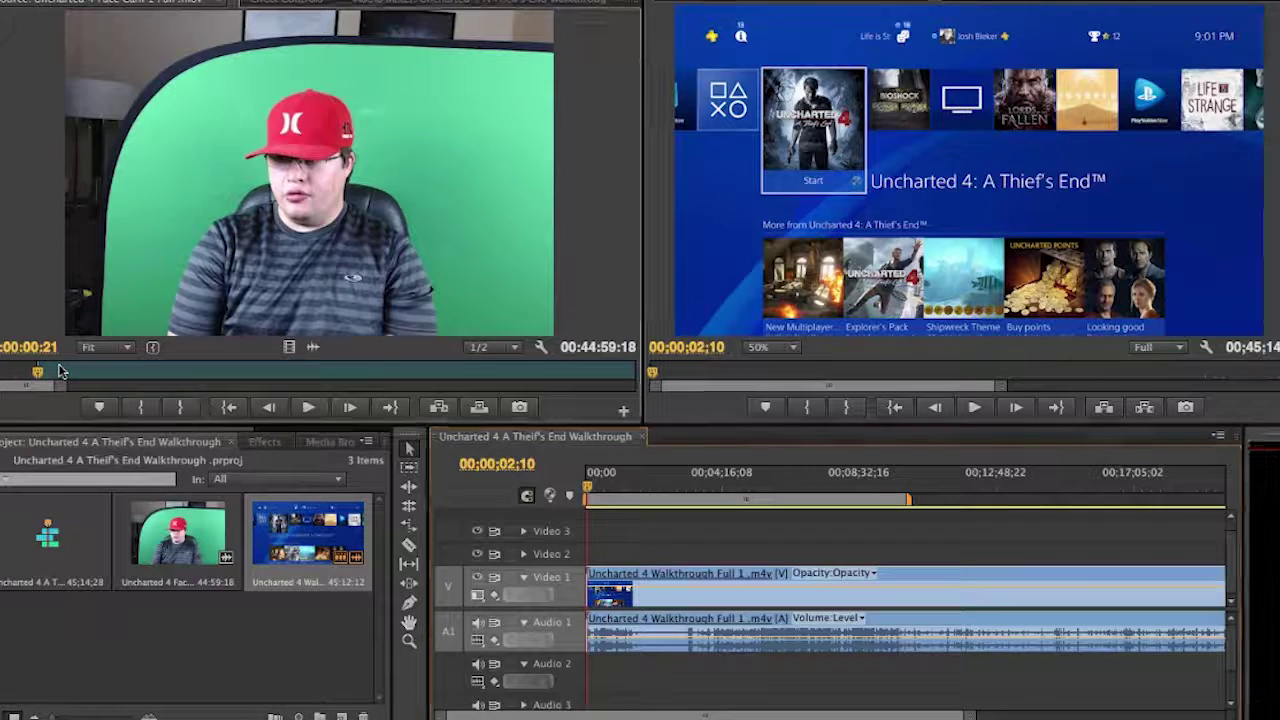
pyautogui.press('space')
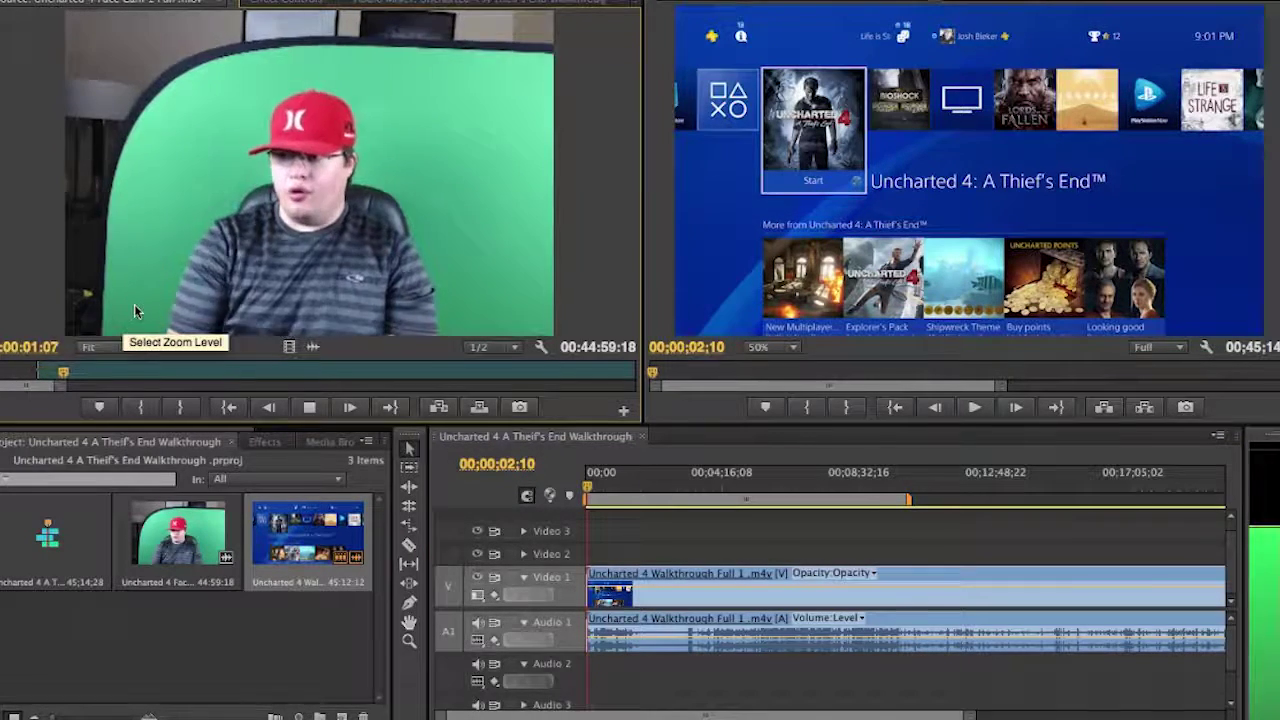
pyautogui.press('space')
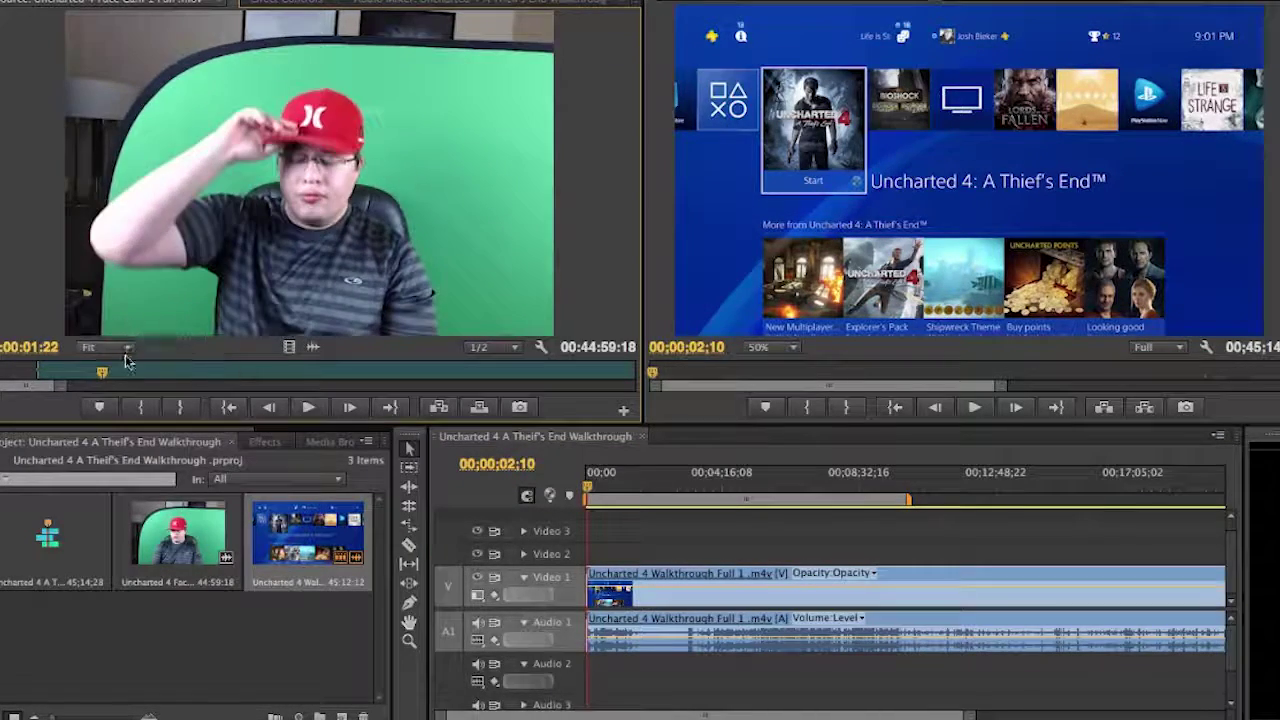
# Place the face cam clip on Video 2 and Audio 2 at 00;00;19;10, above the walkthrough clip, and preview it.
pyautogui.click(634, 547)
pyautogui.press('=')
pyautogui.press('=')
pyautogui.press('=')
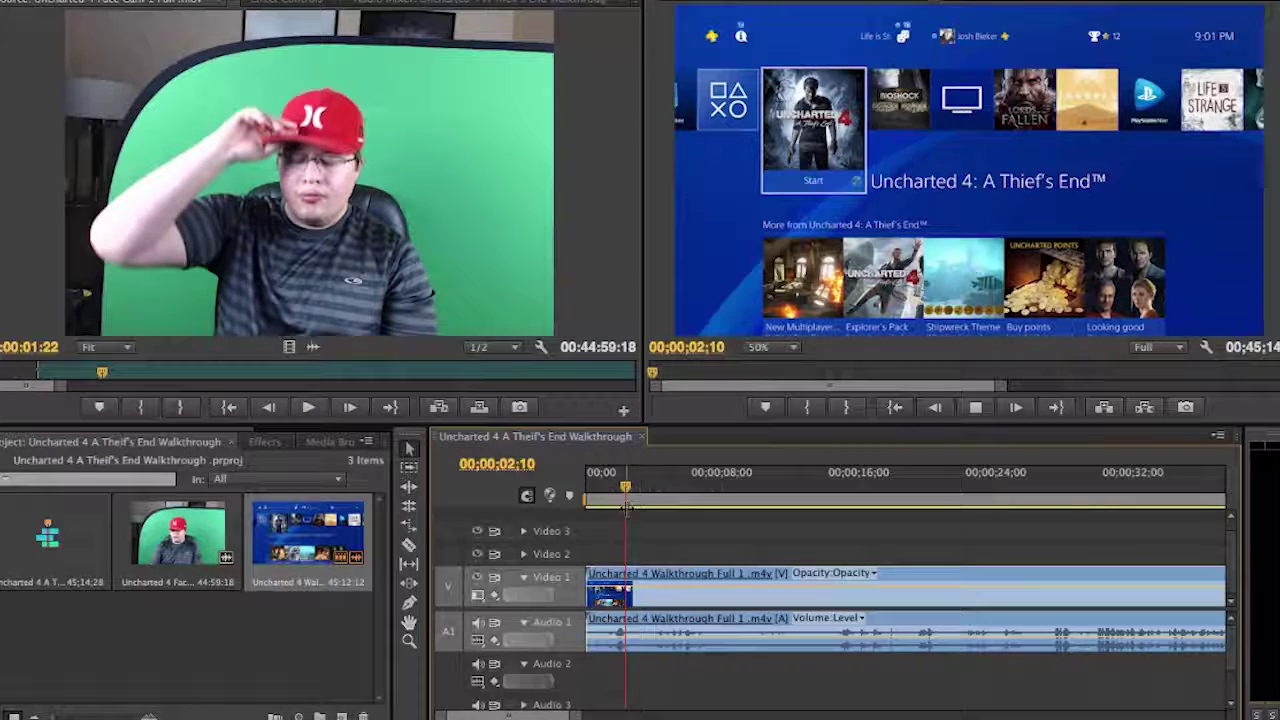
pyautogui.press('space')
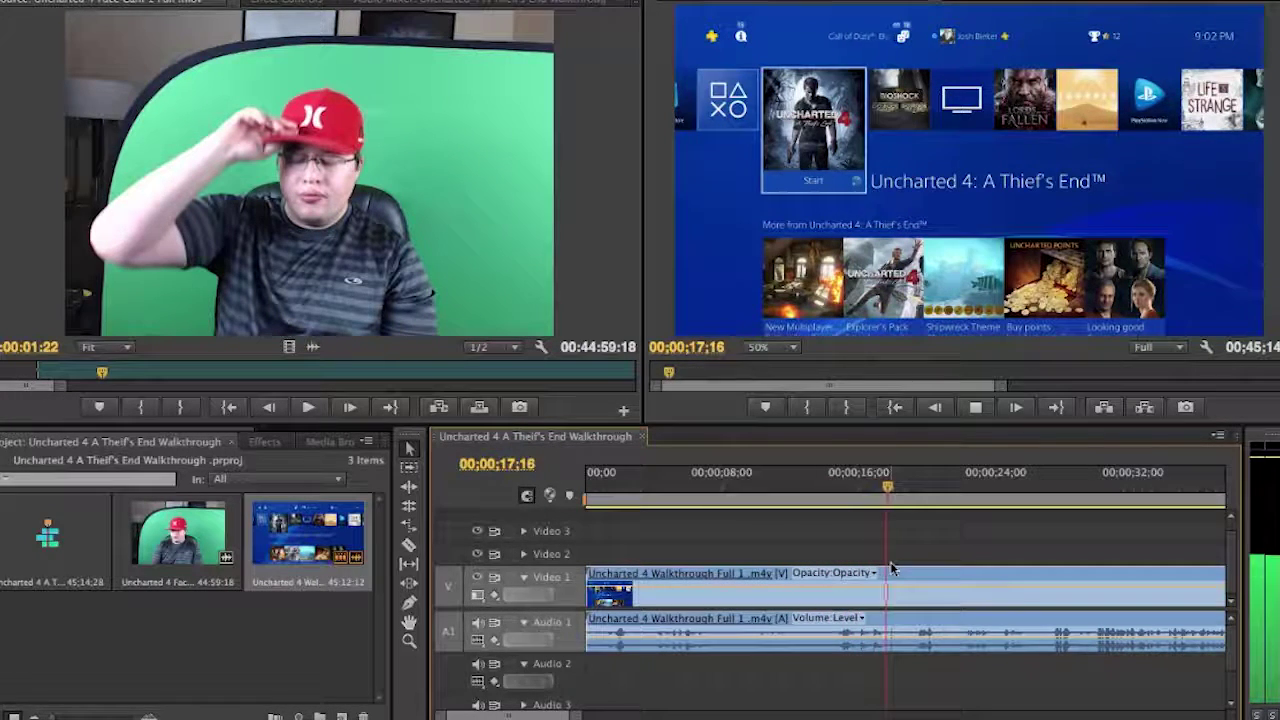
pyautogui.press('space')
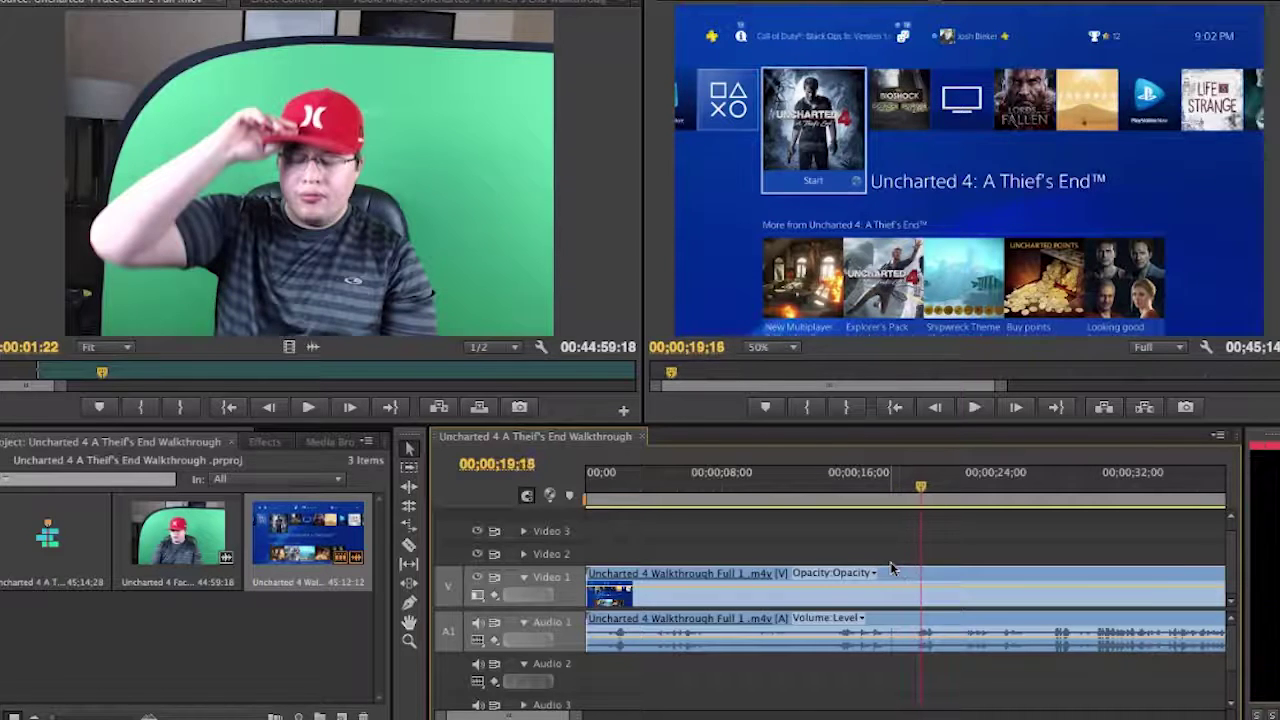
pyautogui.click(918, 487)
pyautogui.moveTo(918, 487); pyautogui.dragTo(916, 487)
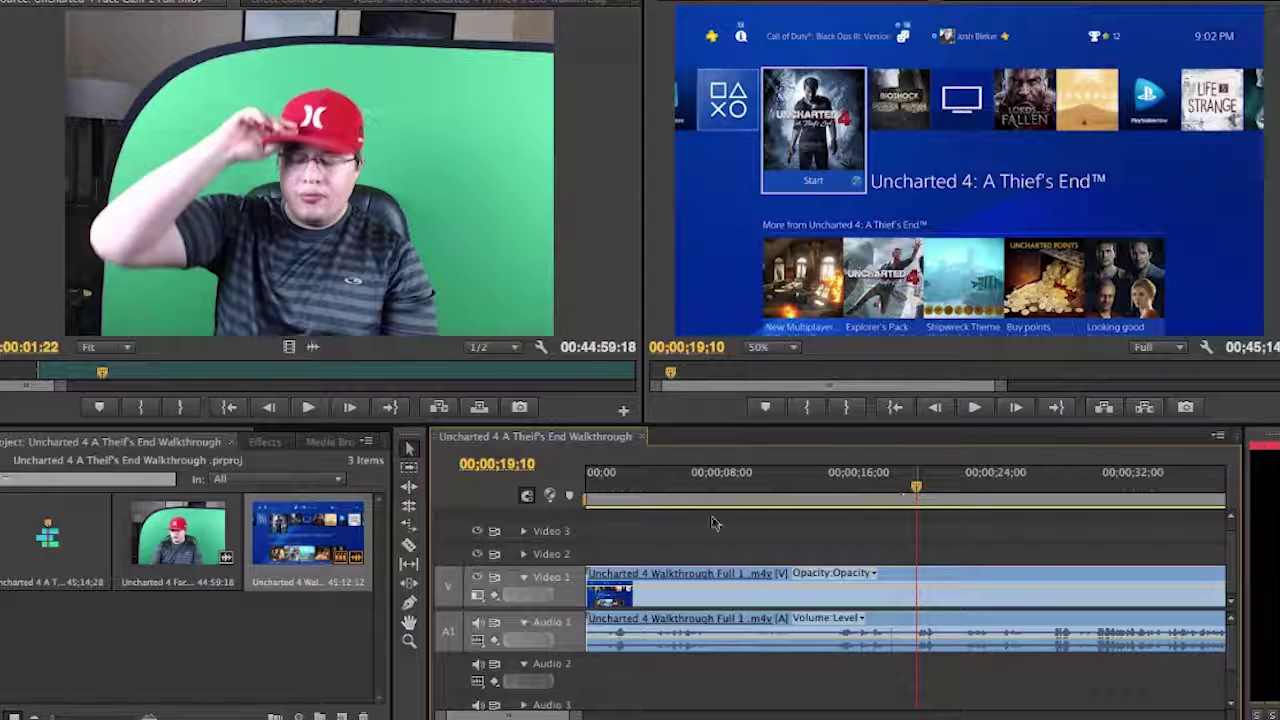
pyautogui.moveTo(393, 276); pyautogui.dragTo(917, 553)
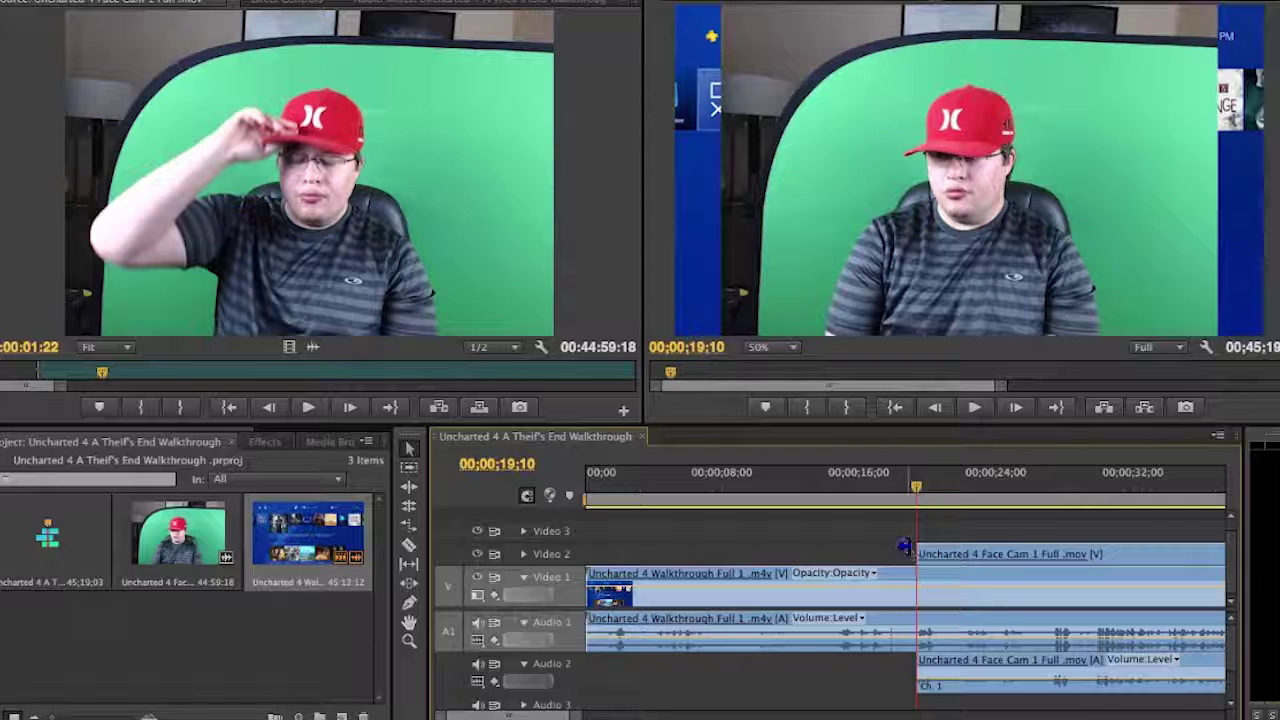
pyautogui.press('space')
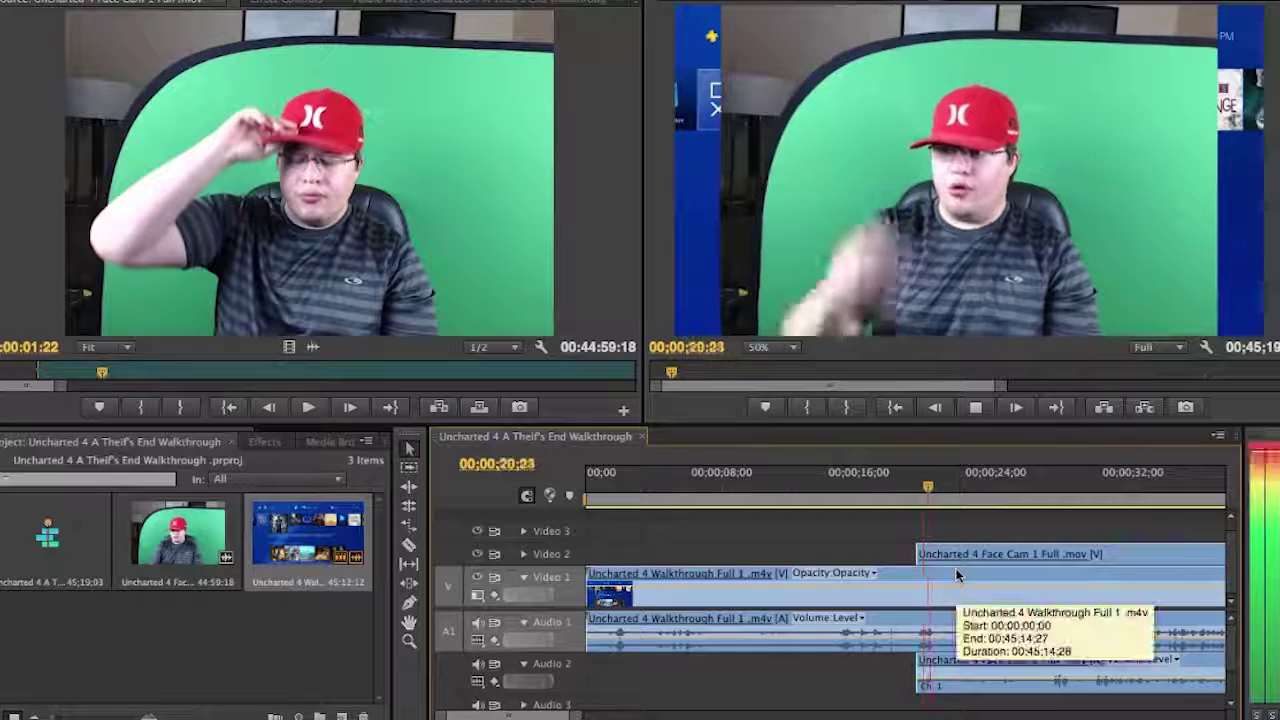
pyautogui.press('space')
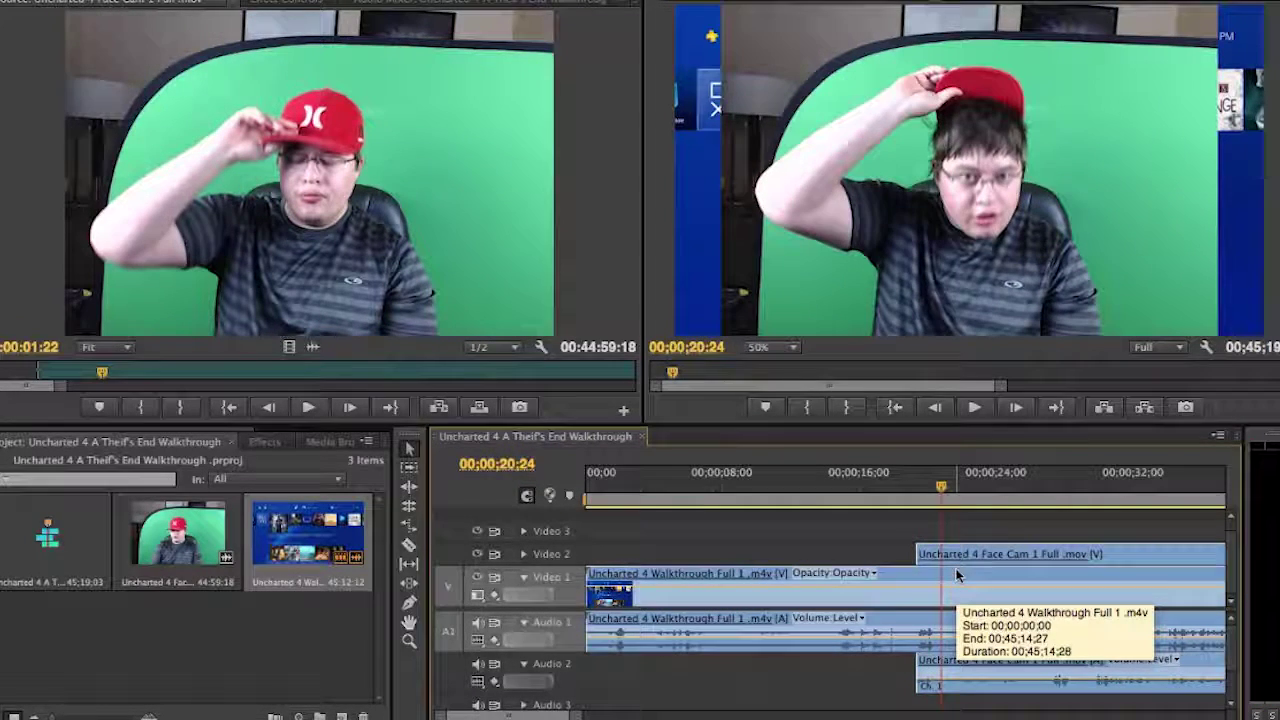
# Shift the face cam clip one frame later so its audio waveform lines up with the walkthrough audio.
pyautogui.click(525, 665)
pyautogui.click(525, 665)
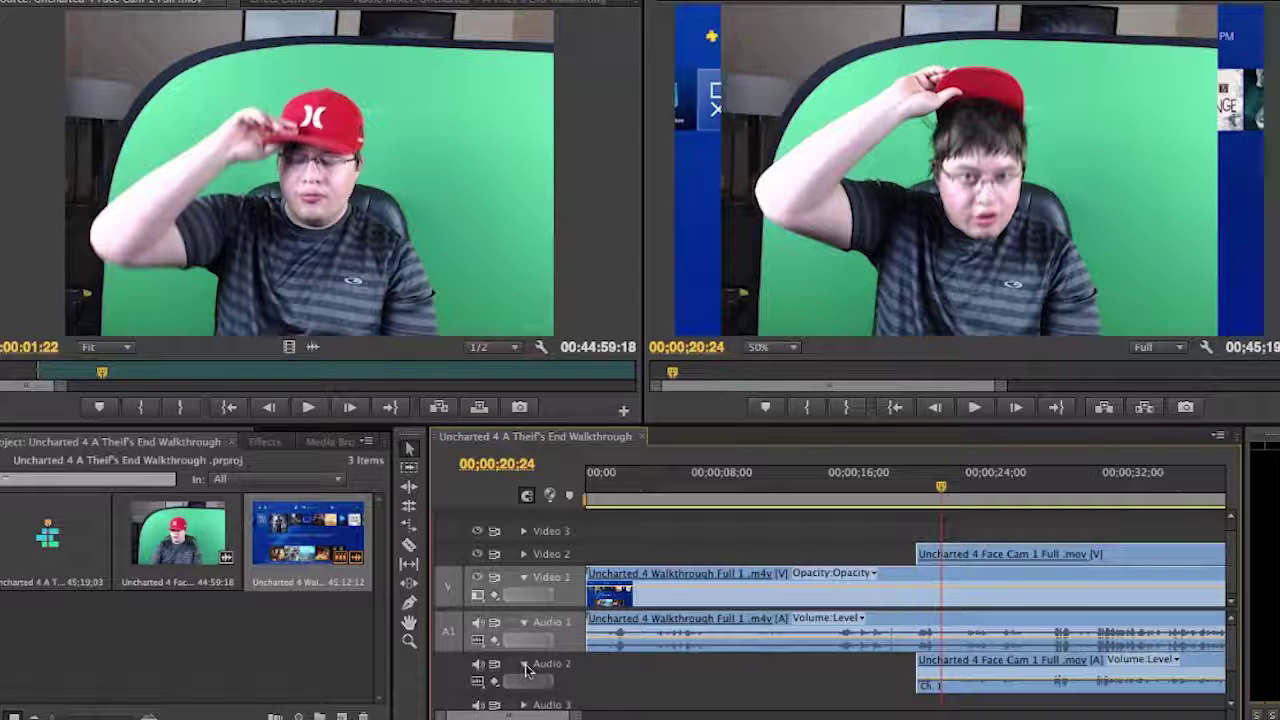
pyautogui.press('=')
pyautogui.press('=')
pyautogui.press('=')
pyautogui.press('=')
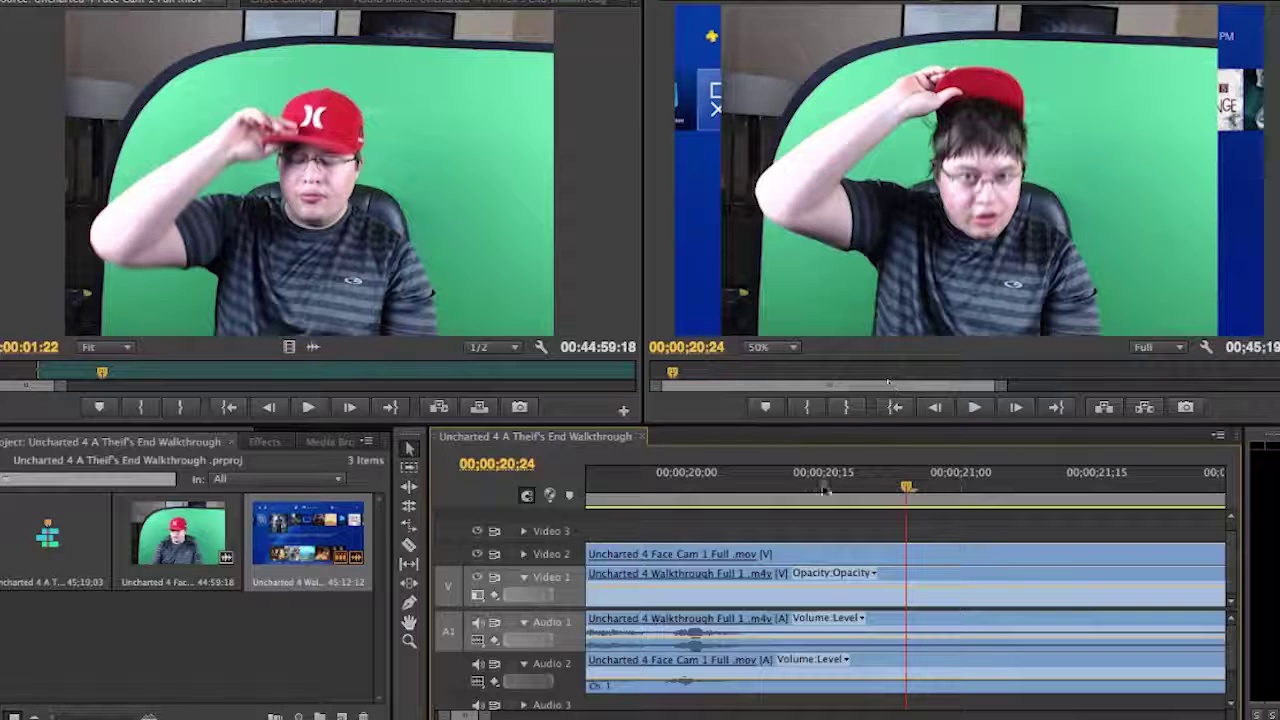
pyautogui.click(728, 556)
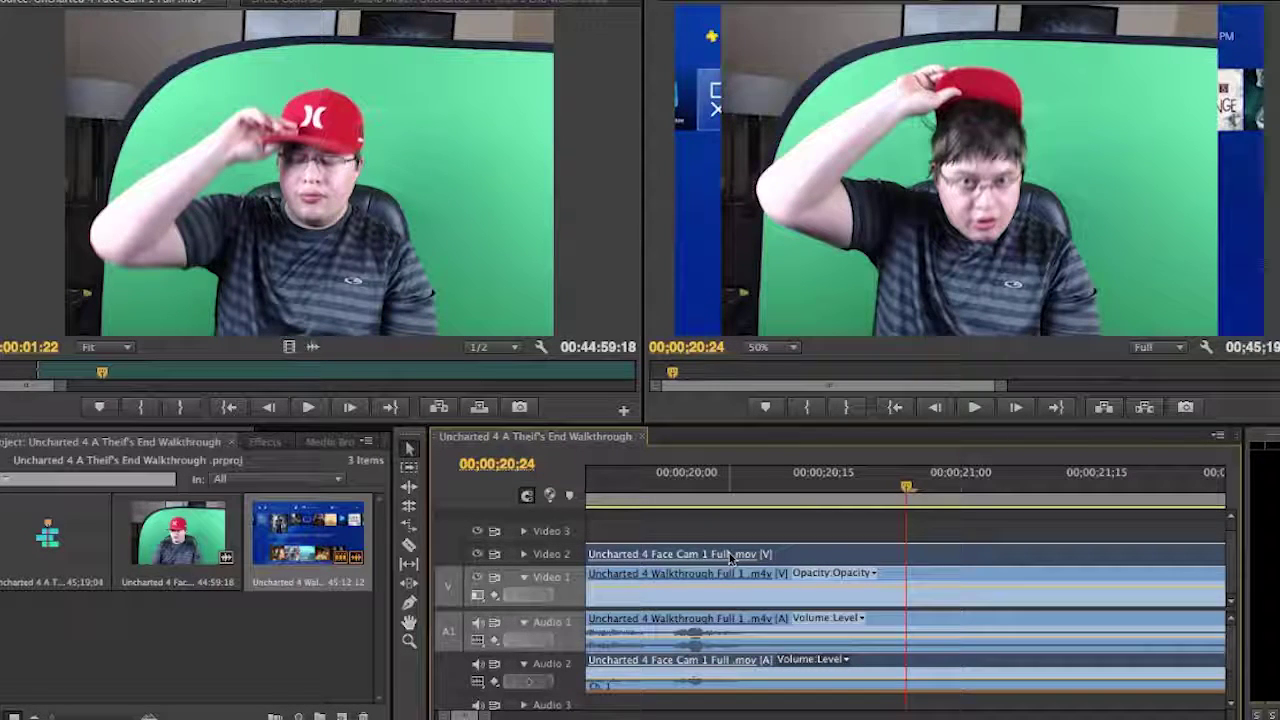
pyautogui.moveTo(730, 557)
pyautogui.mouseDown()
pyautogui.moveTo(745, 560)
pyautogui.moveTo(738, 551)
pyautogui.mouseUp()
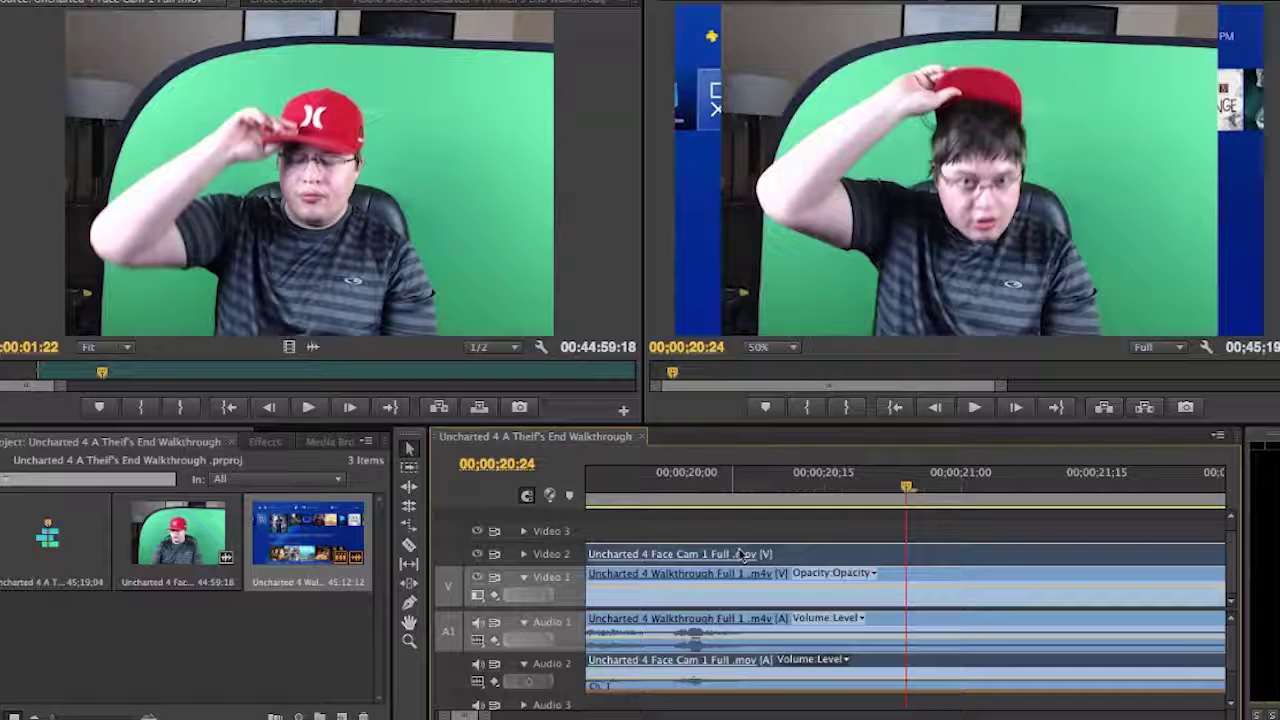
# Play the sequence from 00;00;19;24 to check the sync between the face cam and walkthrough clips.
pyautogui.moveTo(906, 488); pyautogui.dragTo(633, 485)
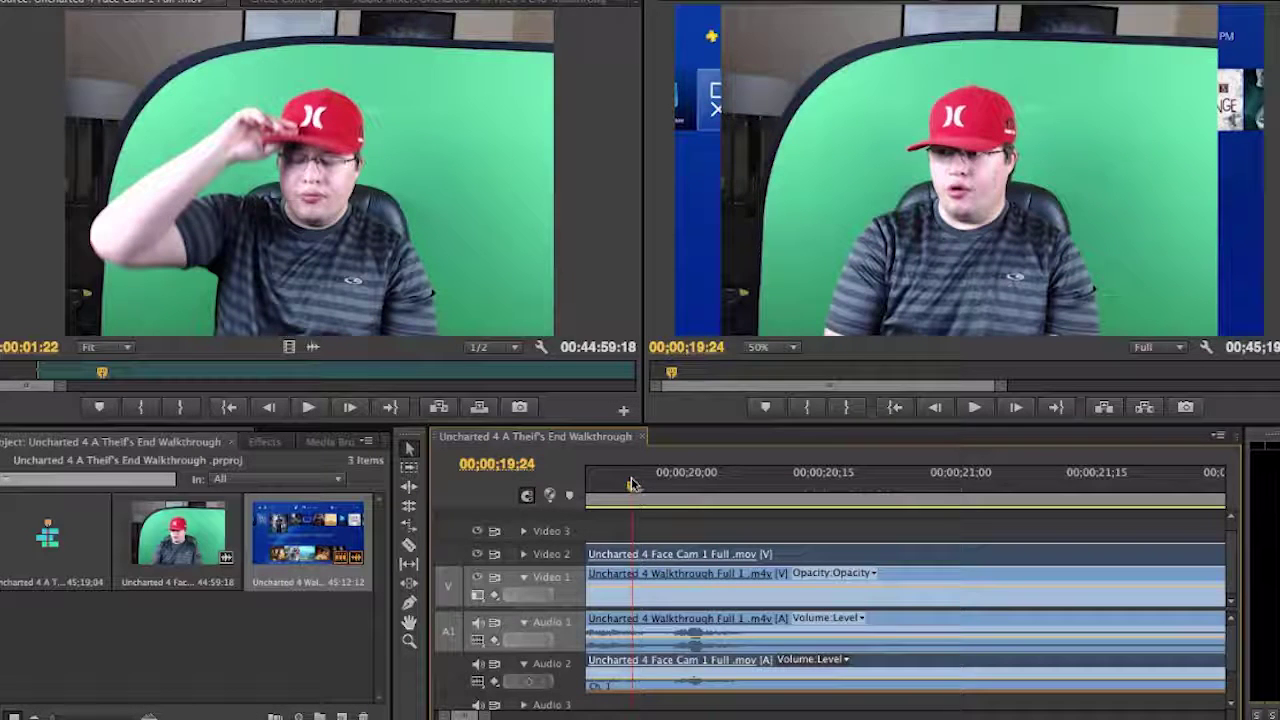
pyautogui.press('-')
pyautogui.press('-')
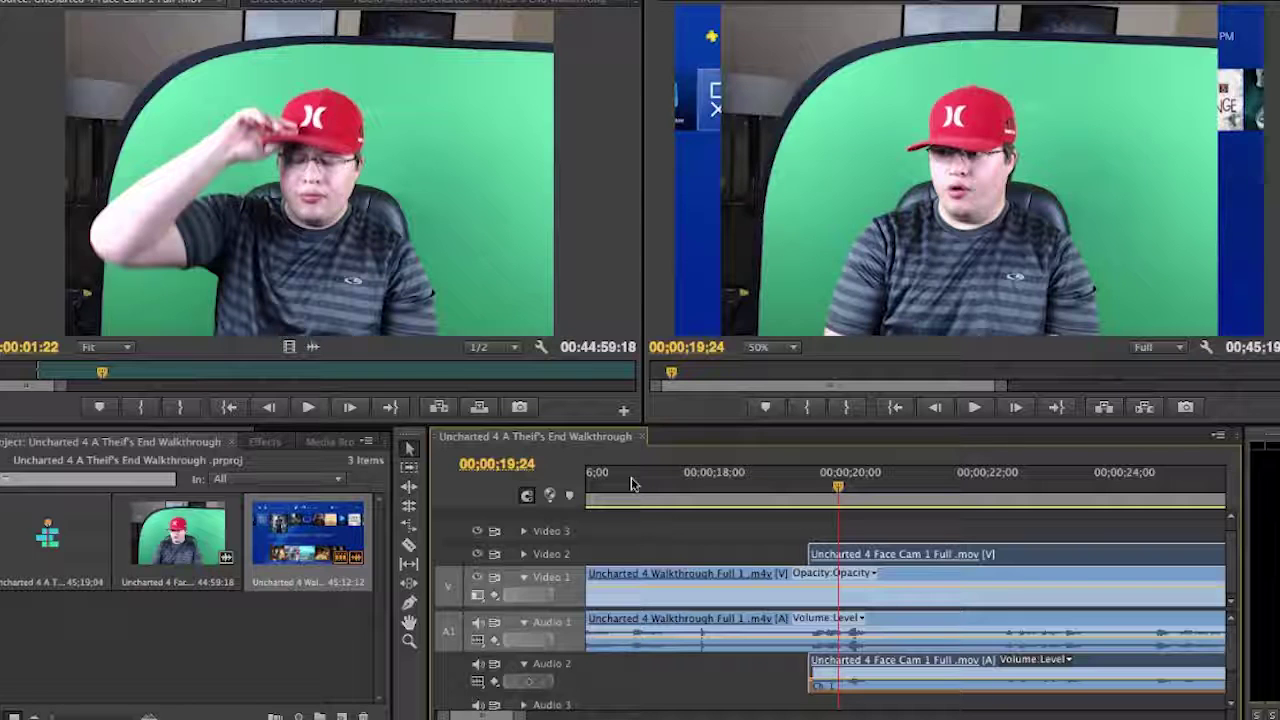
pyautogui.press('=')
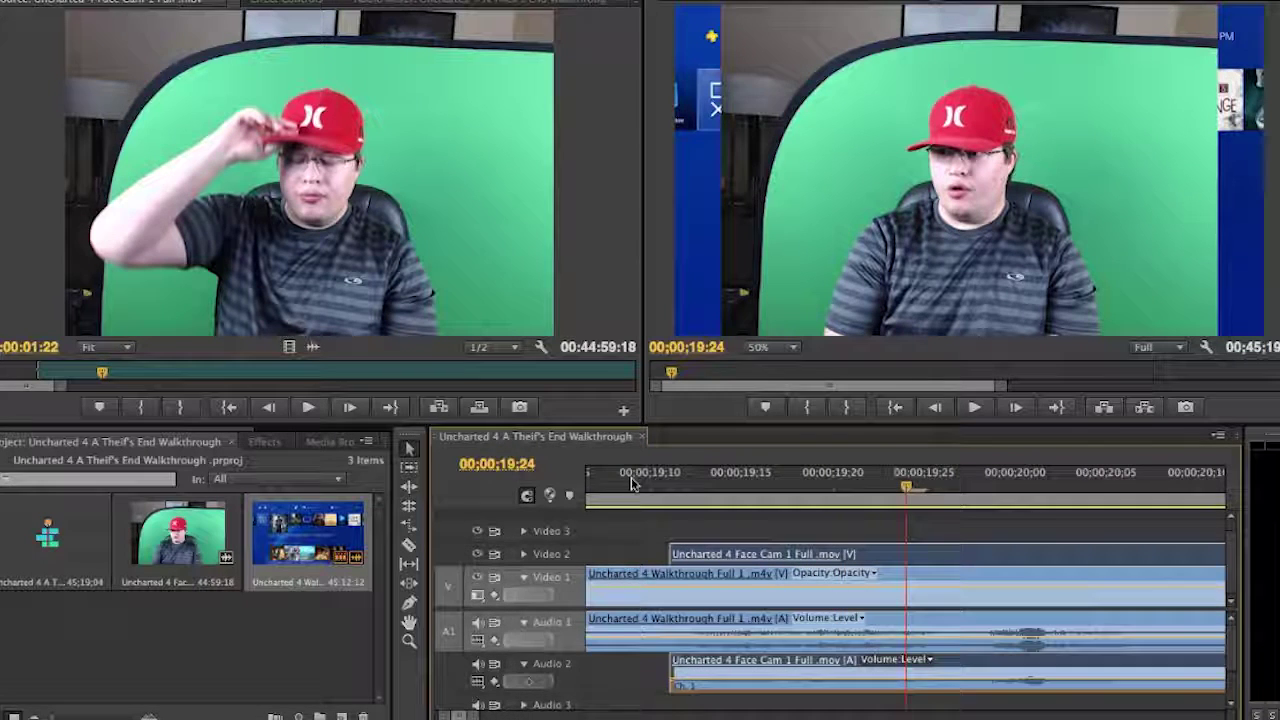
pyautogui.press('space')
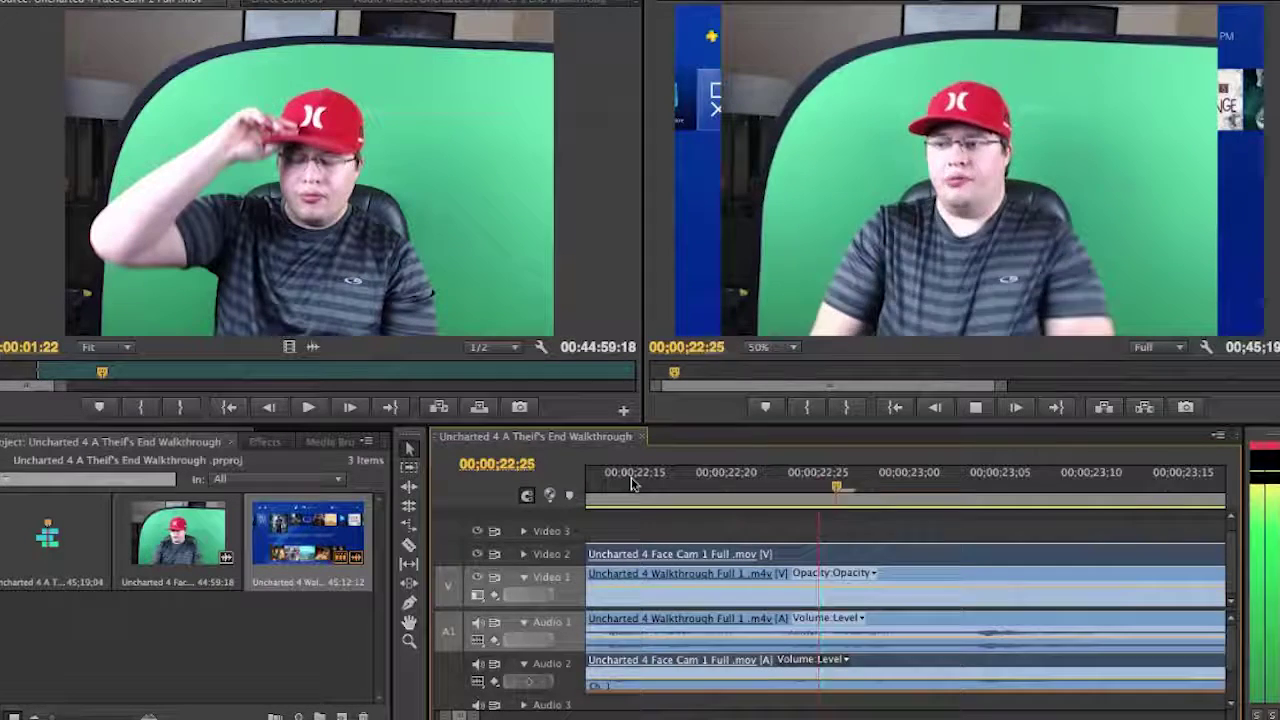
pyautogui.press('space')
# Scale the face cam picture down to roughly half the frame width and position it in the frame's lower-right corner.
pyautogui.click(900, 285)
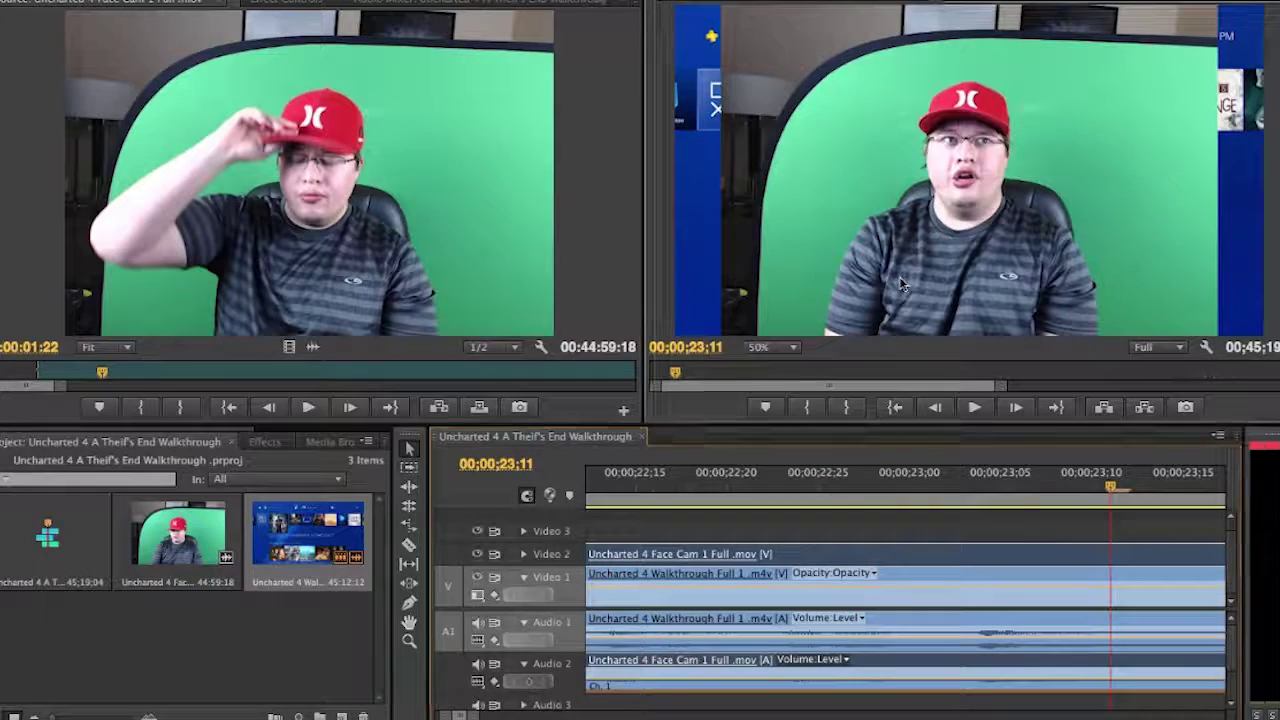
pyautogui.moveTo(900, 285); pyautogui.dragTo(902, 286)
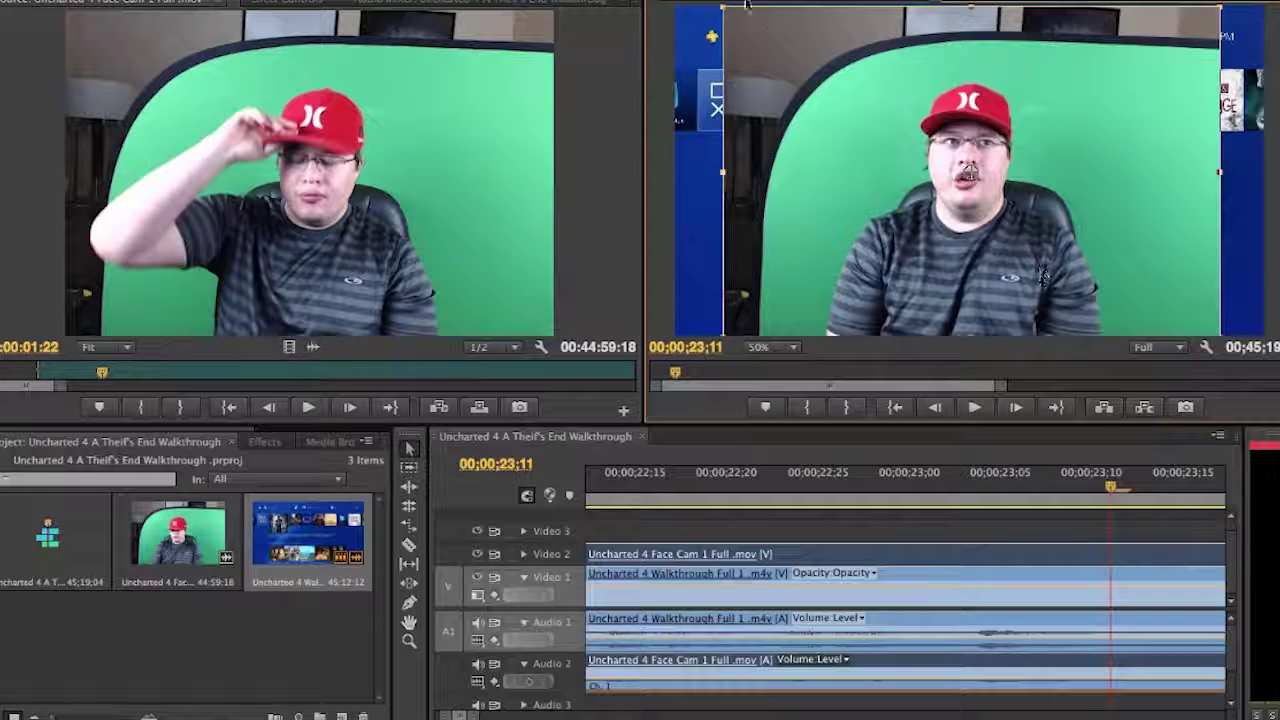
pyautogui.moveTo(724, 8); pyautogui.dragTo(820, 68)
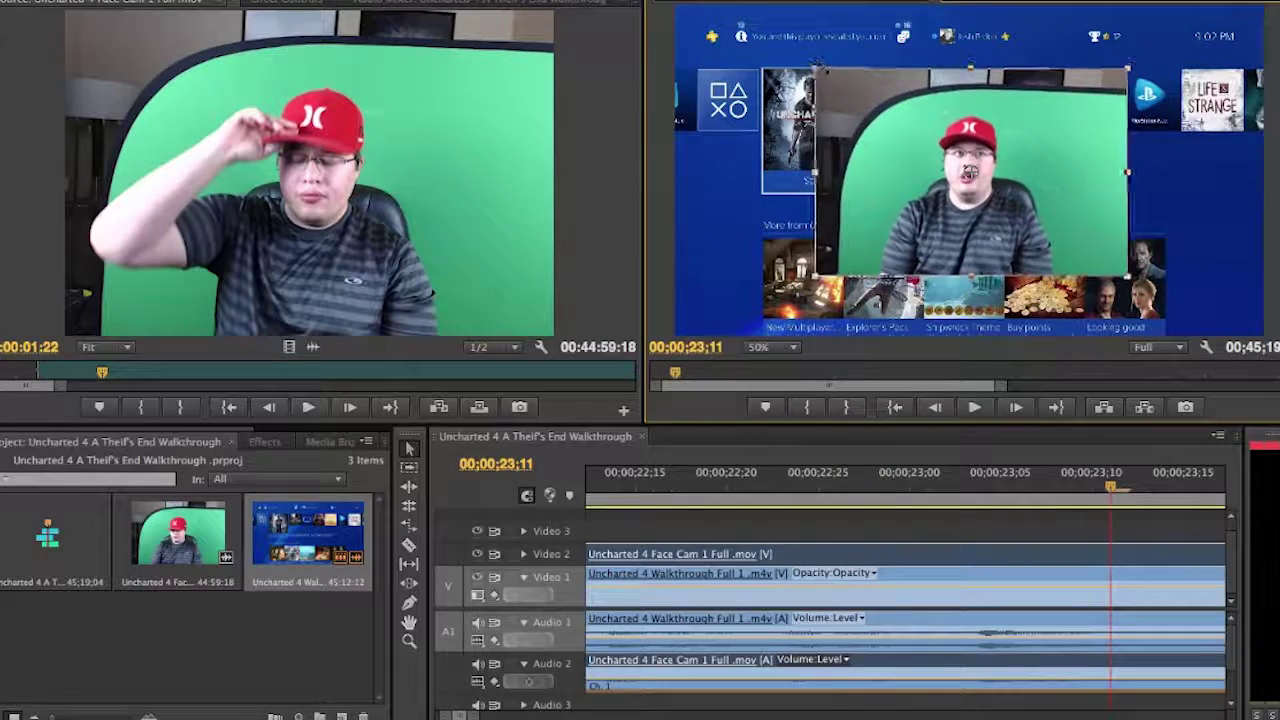
pyautogui.moveTo(864, 118); pyautogui.dragTo(1008, 180)
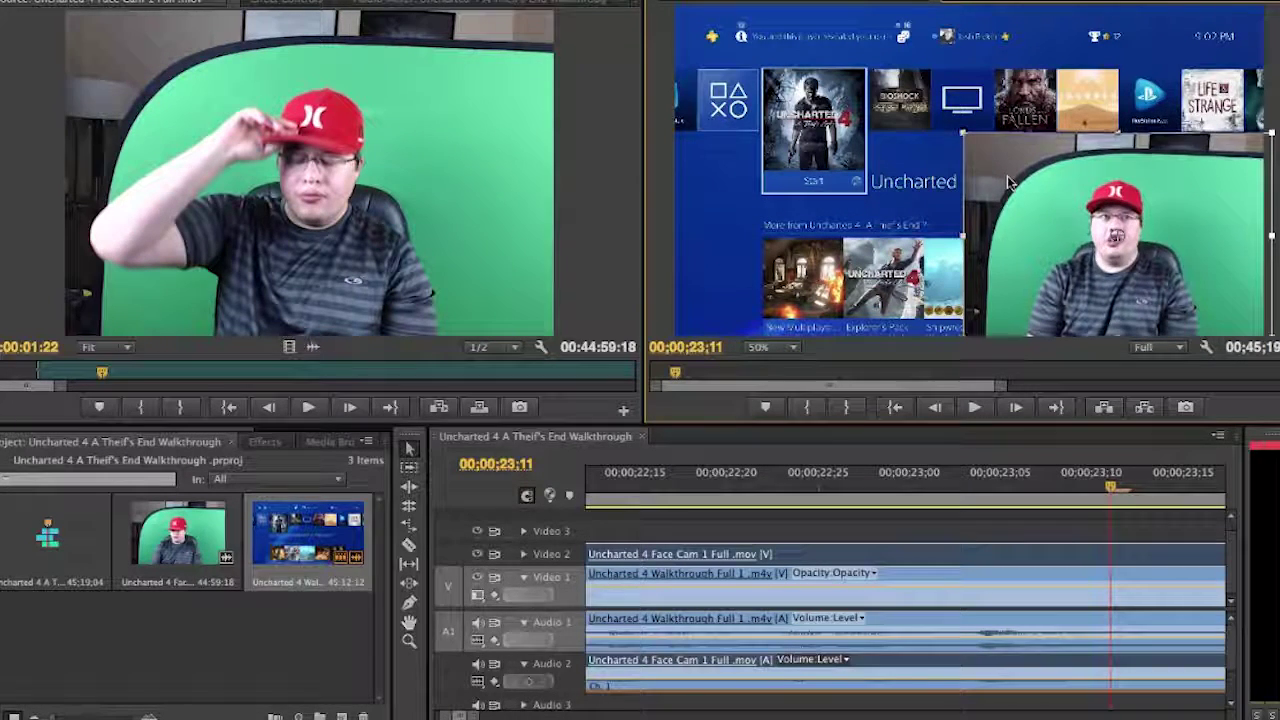
pyautogui.click(858, 526)
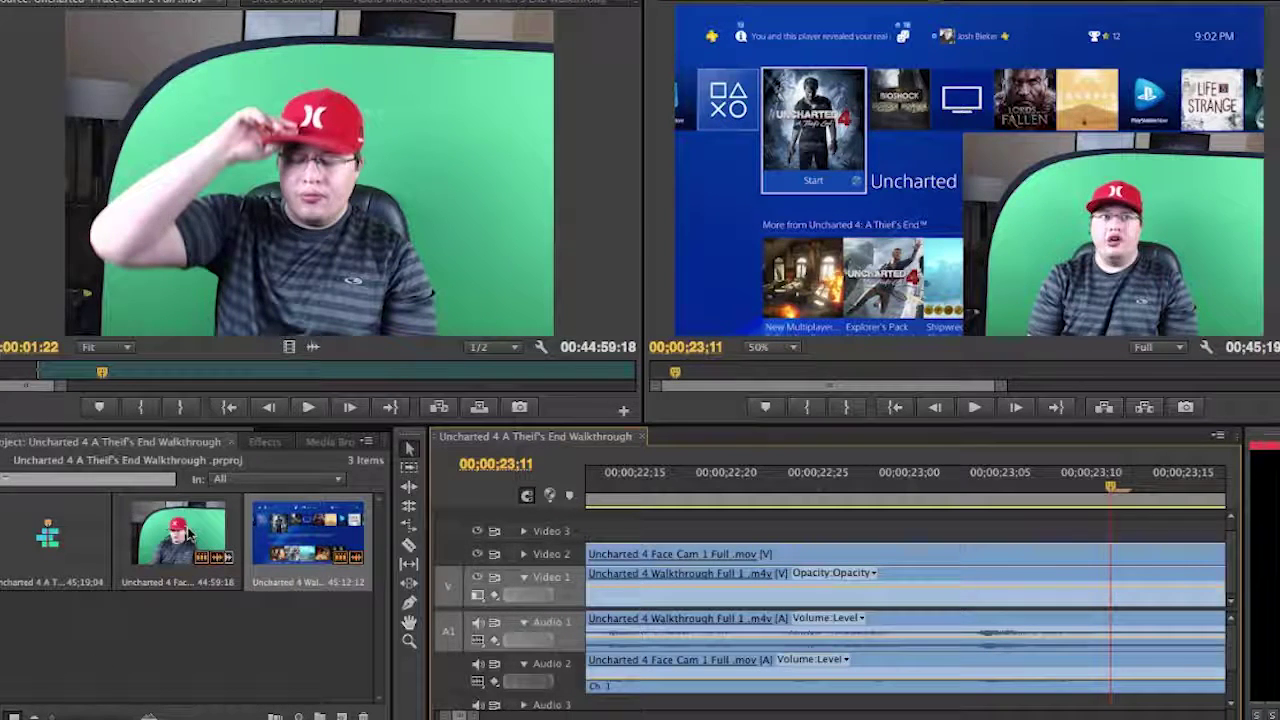
# Cut the walkthrough clip at 00;00;19;11, where the face cam clip starts, using the Razor tool.
pyautogui.click(264, 442)
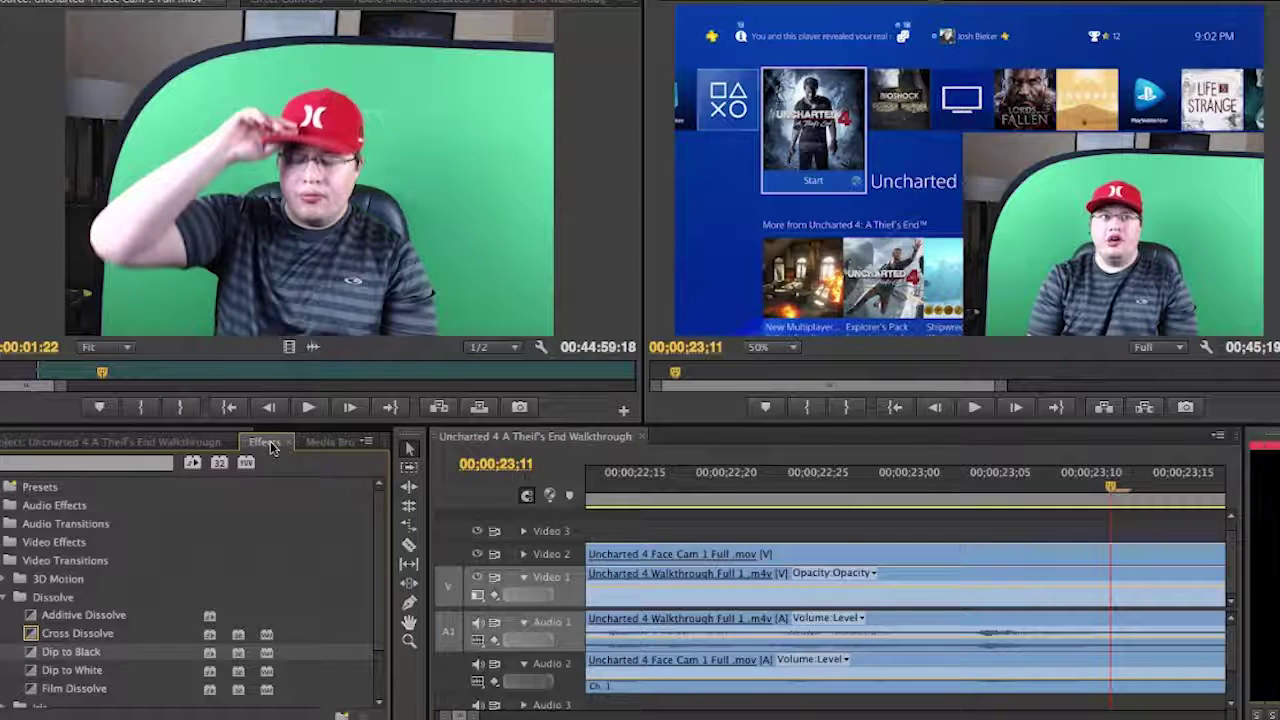
pyautogui.click(799, 525)
pyautogui.press('-')
pyautogui.press('-')
pyautogui.press('-')
pyautogui.press('-')
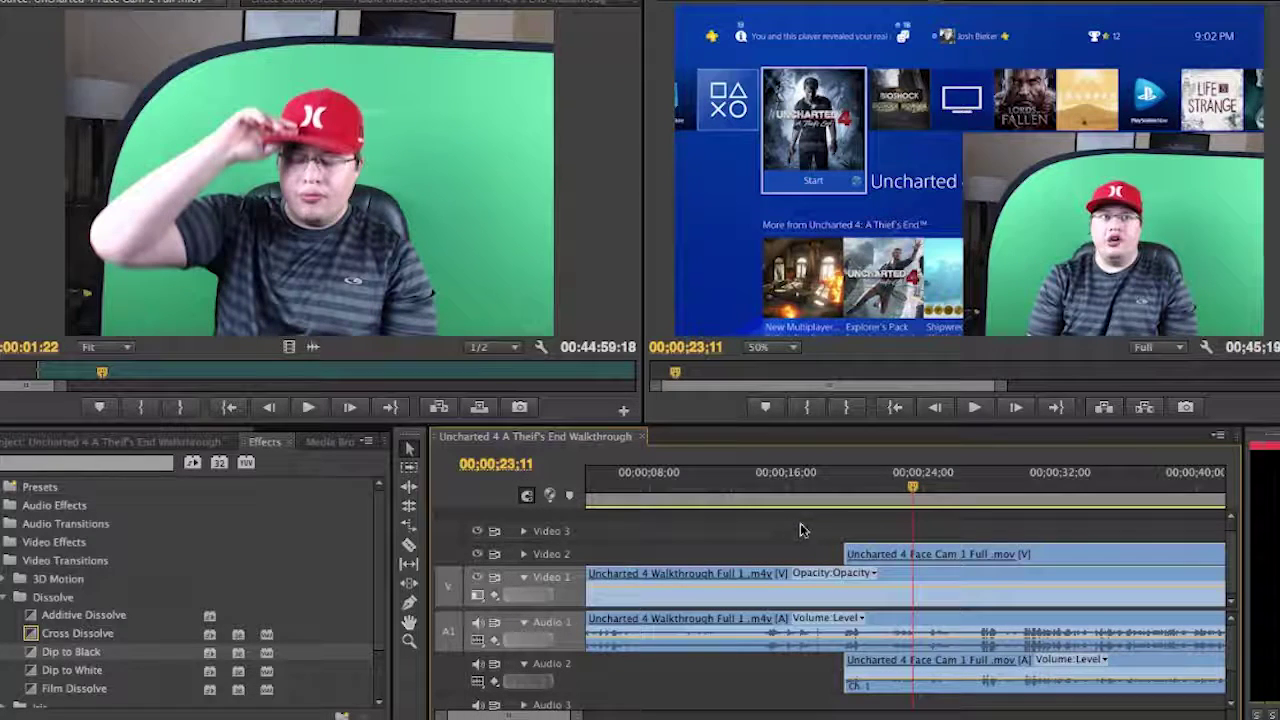
pyautogui.click(910, 497)
pyautogui.moveTo(910, 497); pyautogui.dragTo(845, 490)
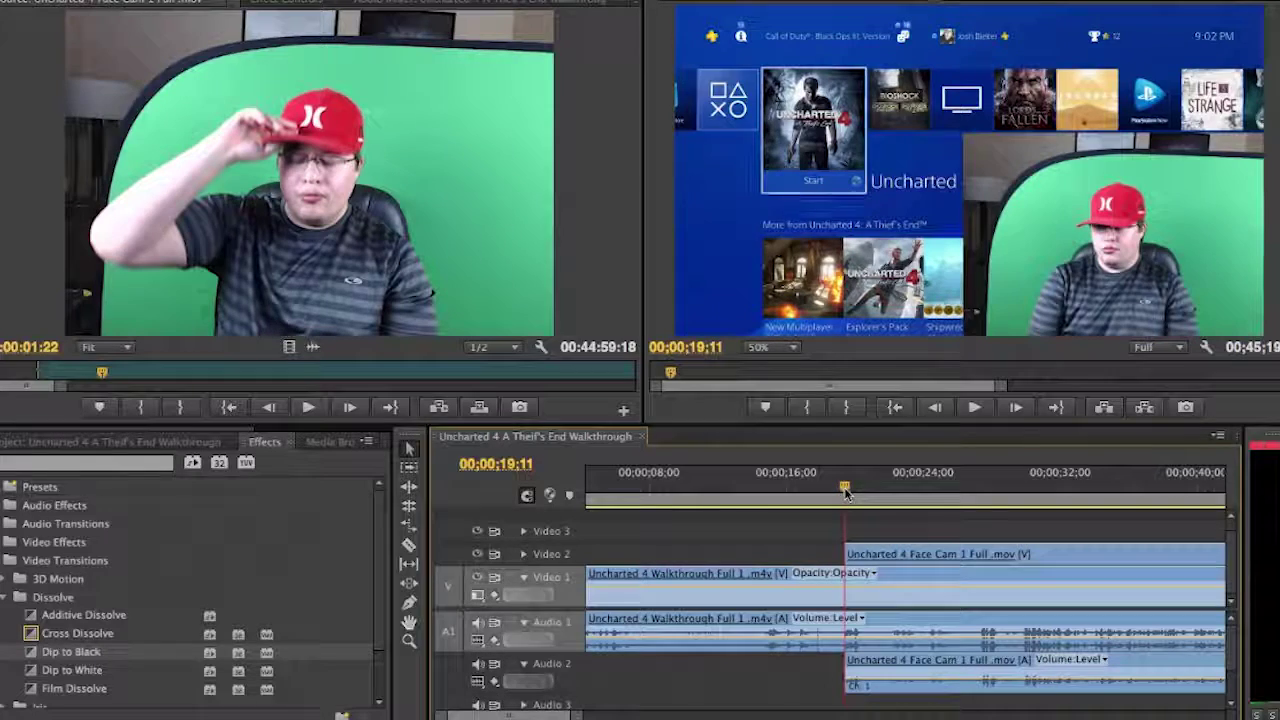
pyautogui.press('c')
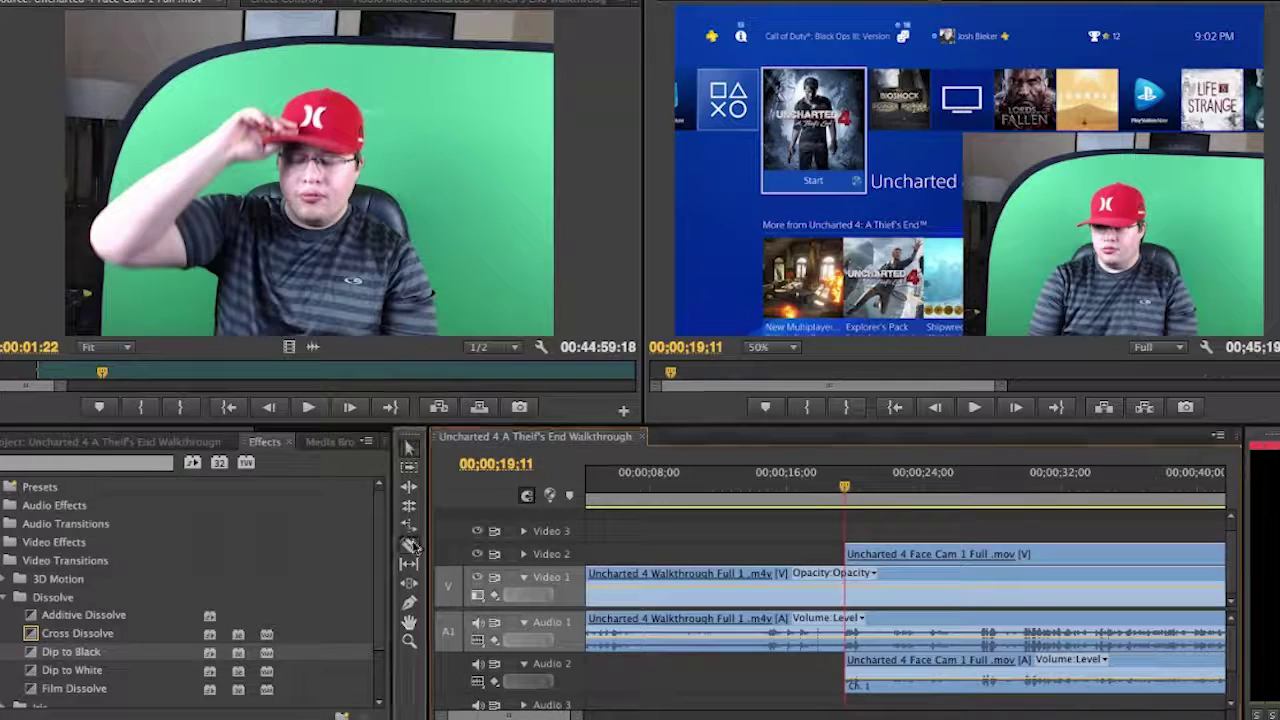
pyautogui.click(845, 580)
# Delete the walkthrough segment before the cut and move the remaining face cam and walkthrough clips to the start of the sequence.
pyautogui.press('v')
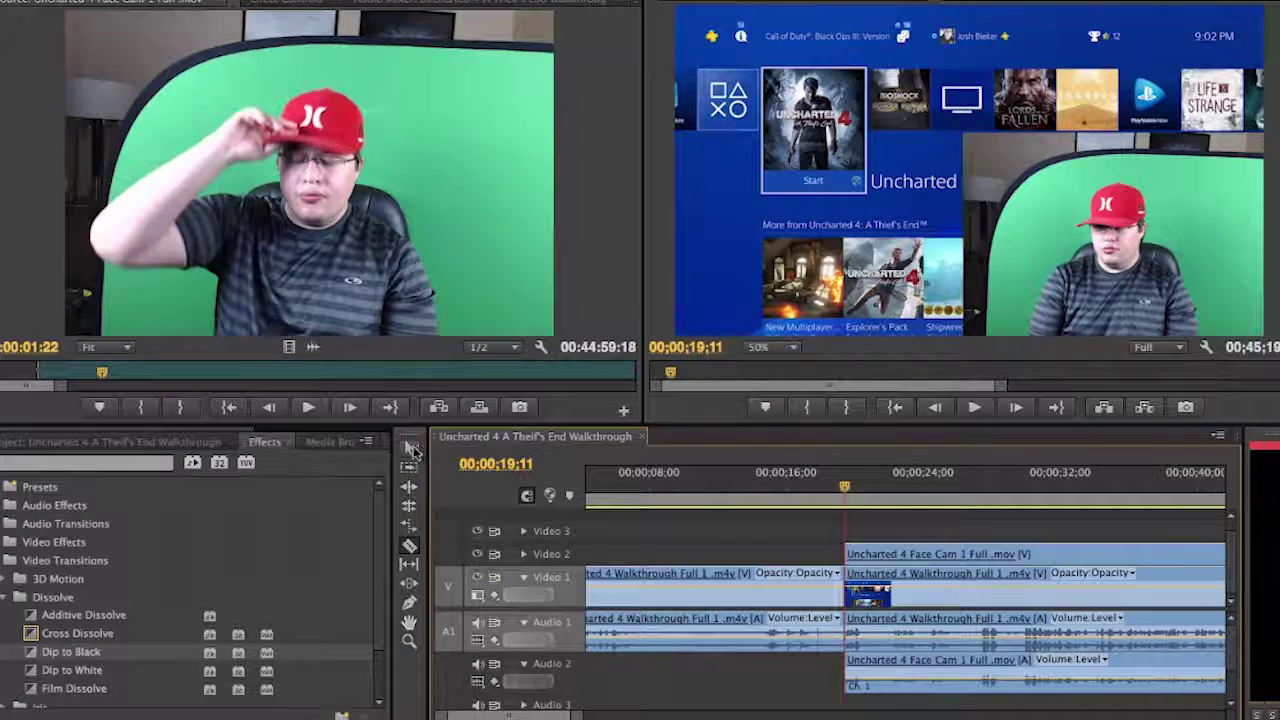
pyautogui.moveTo(754, 548); pyautogui.dragTo(690, 629)
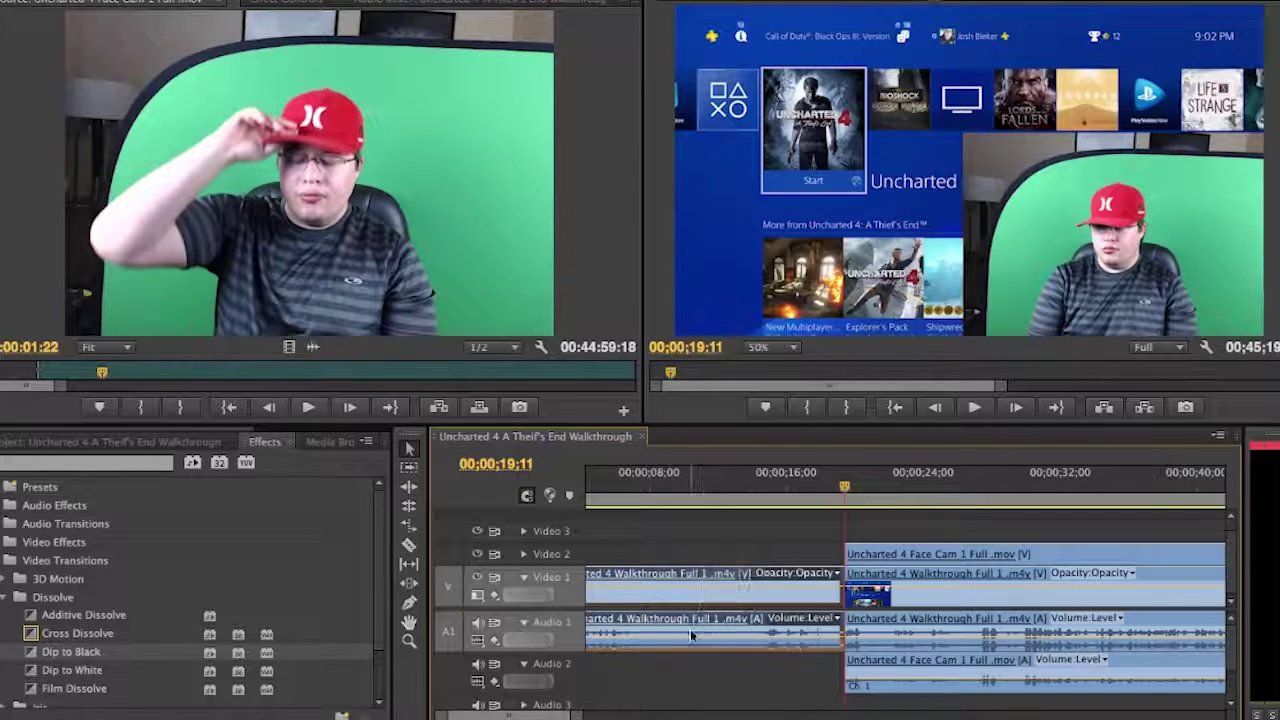
pyautogui.press('Delete')
pyautogui.press('\\')
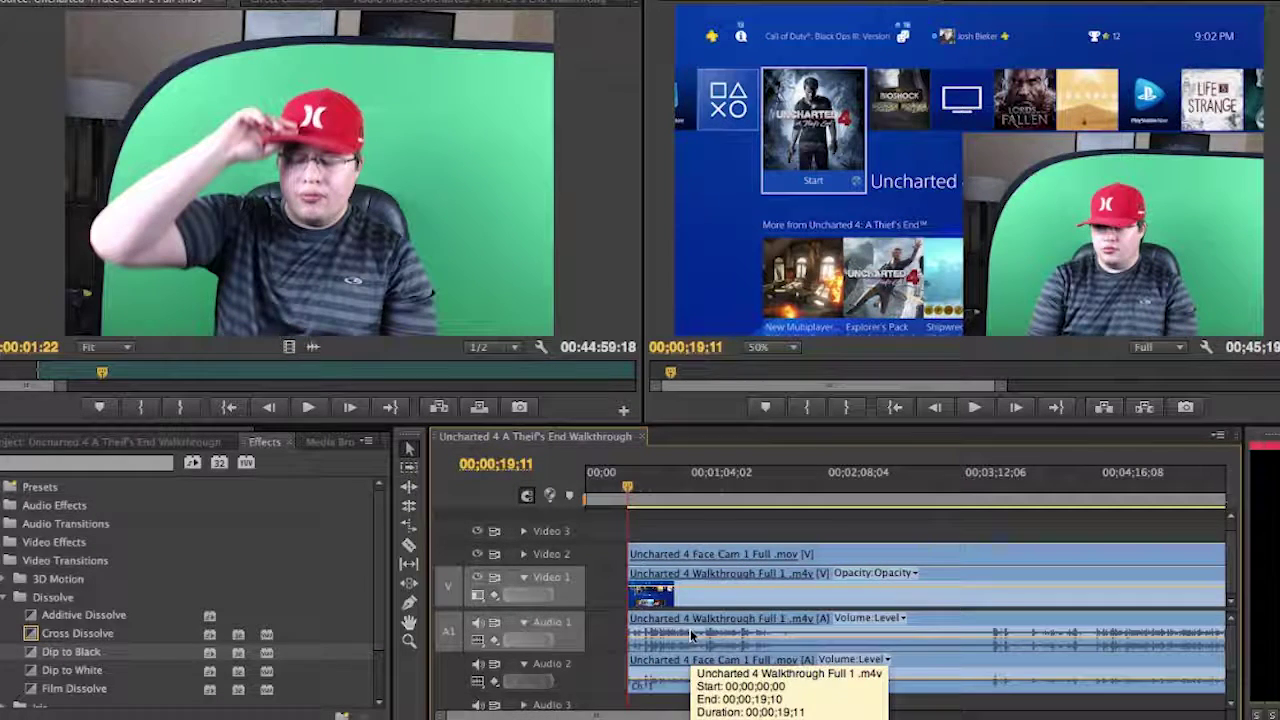
pyautogui.moveTo(743, 519); pyautogui.dragTo(681, 556)
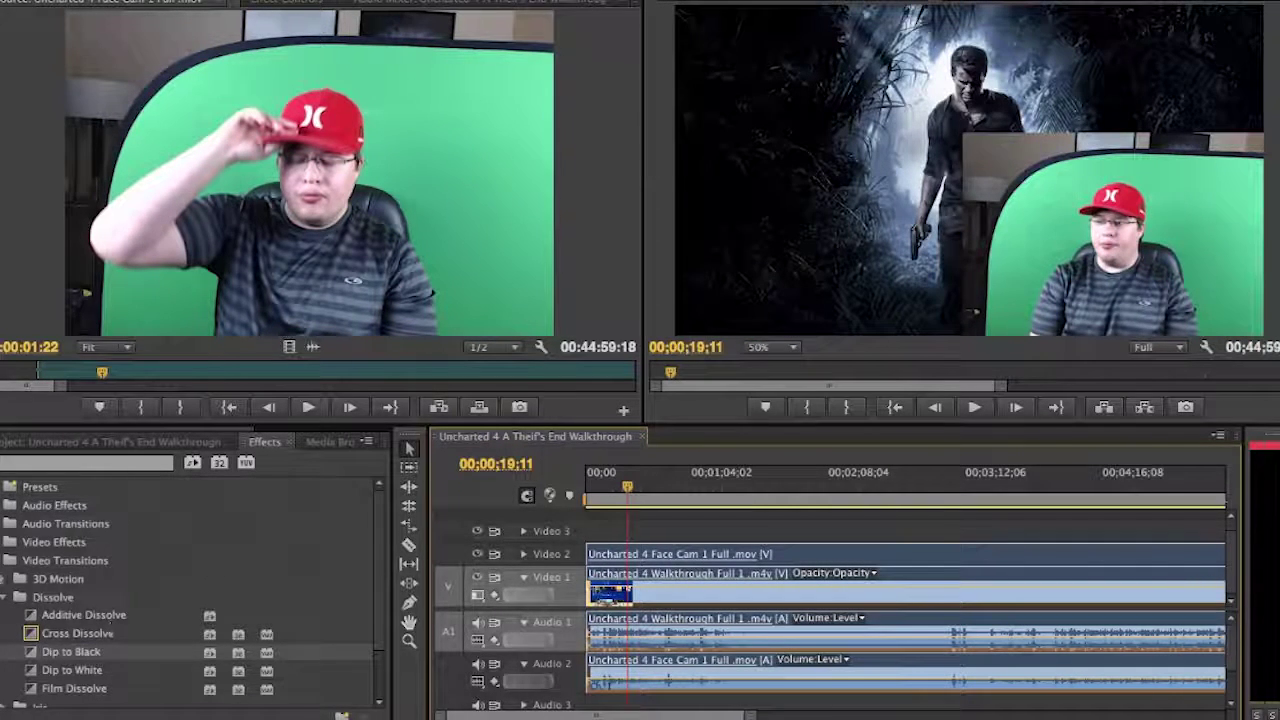
# Apply the Eight-Point Garbage Matte keying effect to the face cam clip on Video 2.
pyautogui.click(4, 560)
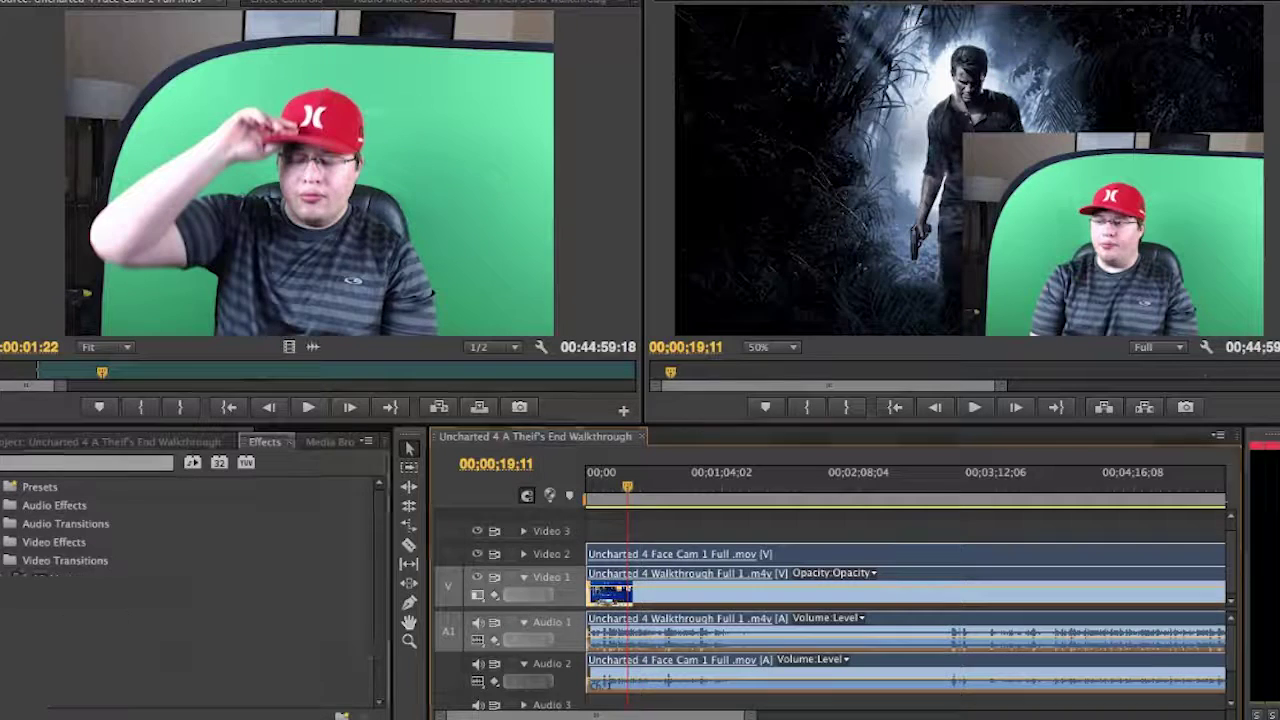
pyautogui.click(4, 542)
pyautogui.scroll(-3, 16, 600)
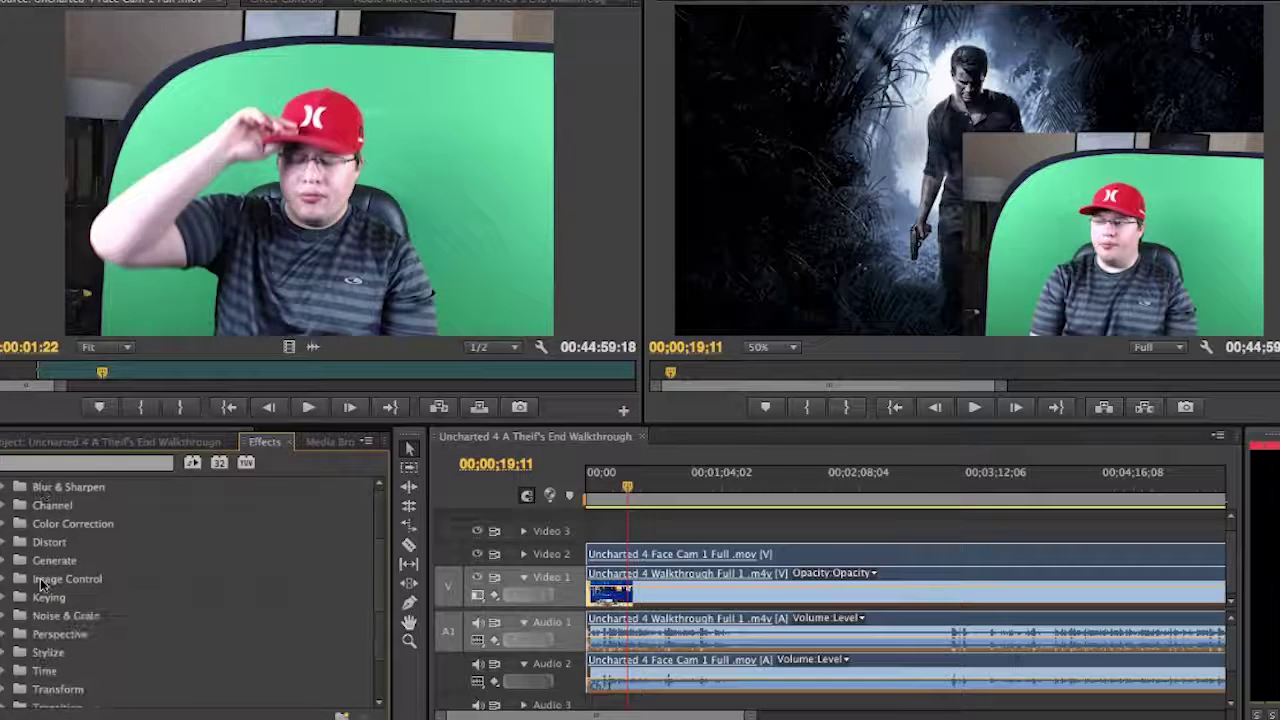
pyautogui.click(15, 598)
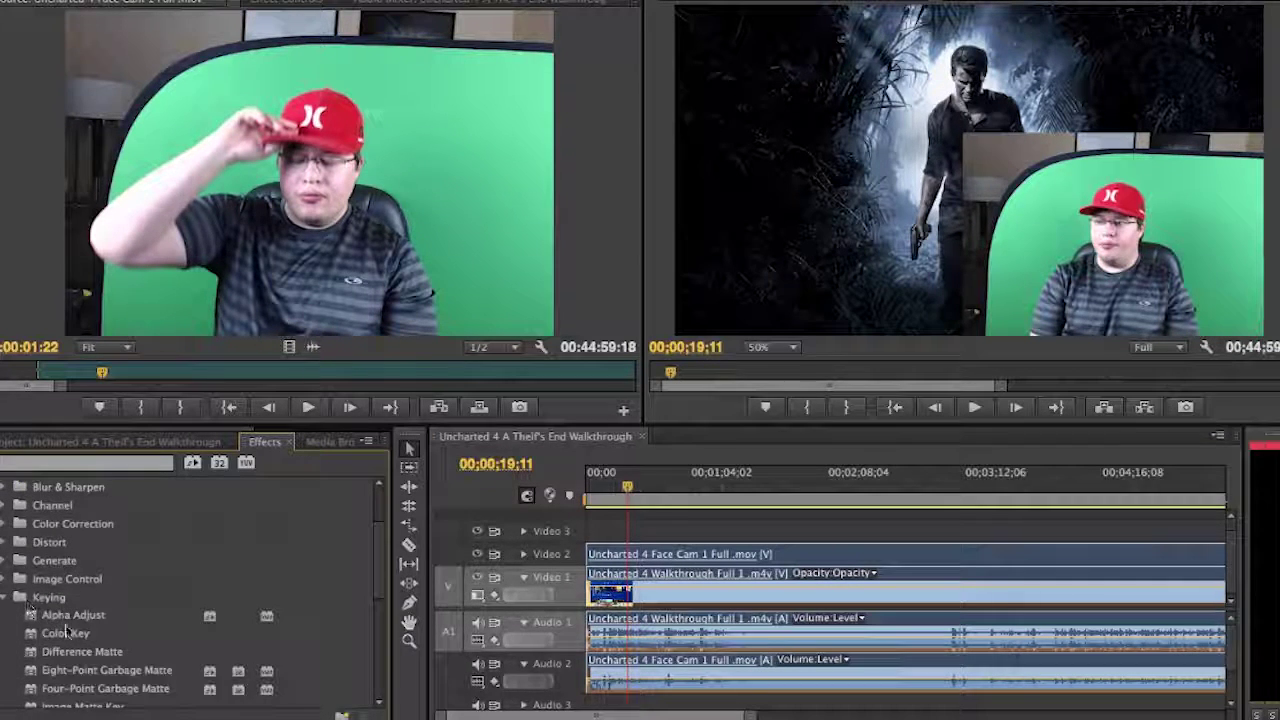
pyautogui.scroll(-2, 66, 630)
pyautogui.click(57, 600)
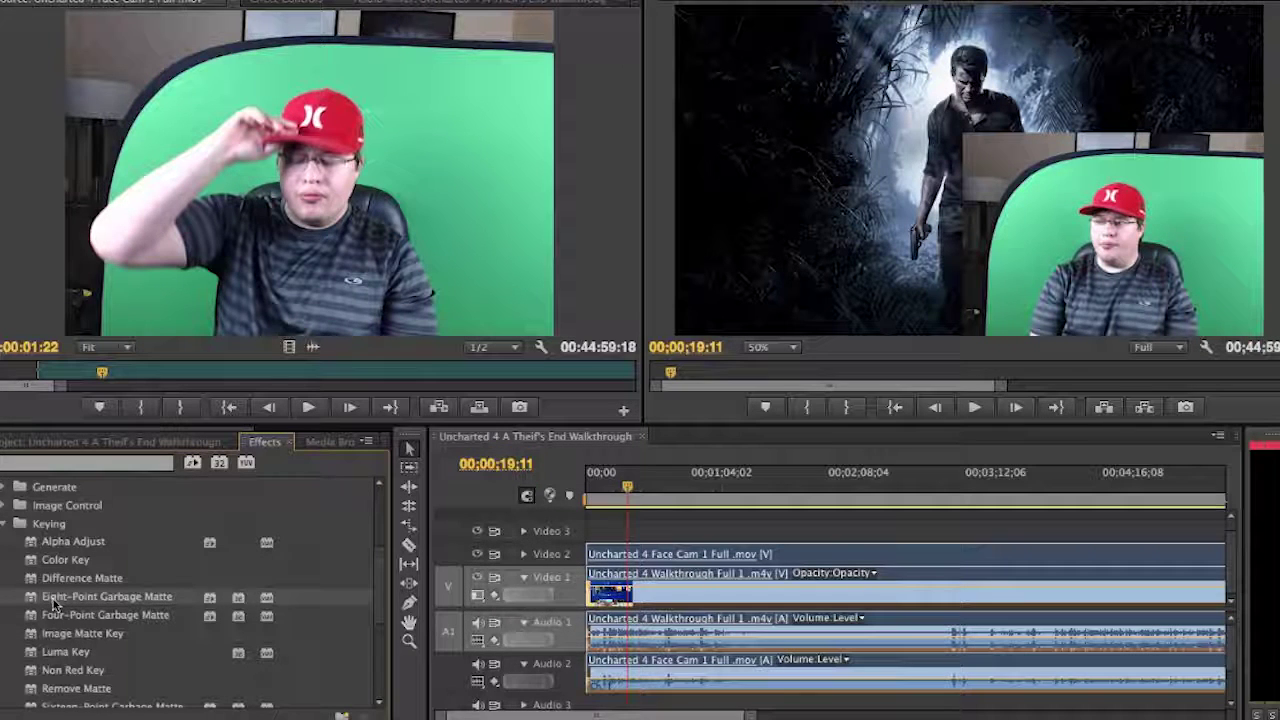
pyautogui.moveTo(161, 564); pyautogui.dragTo(621, 562)
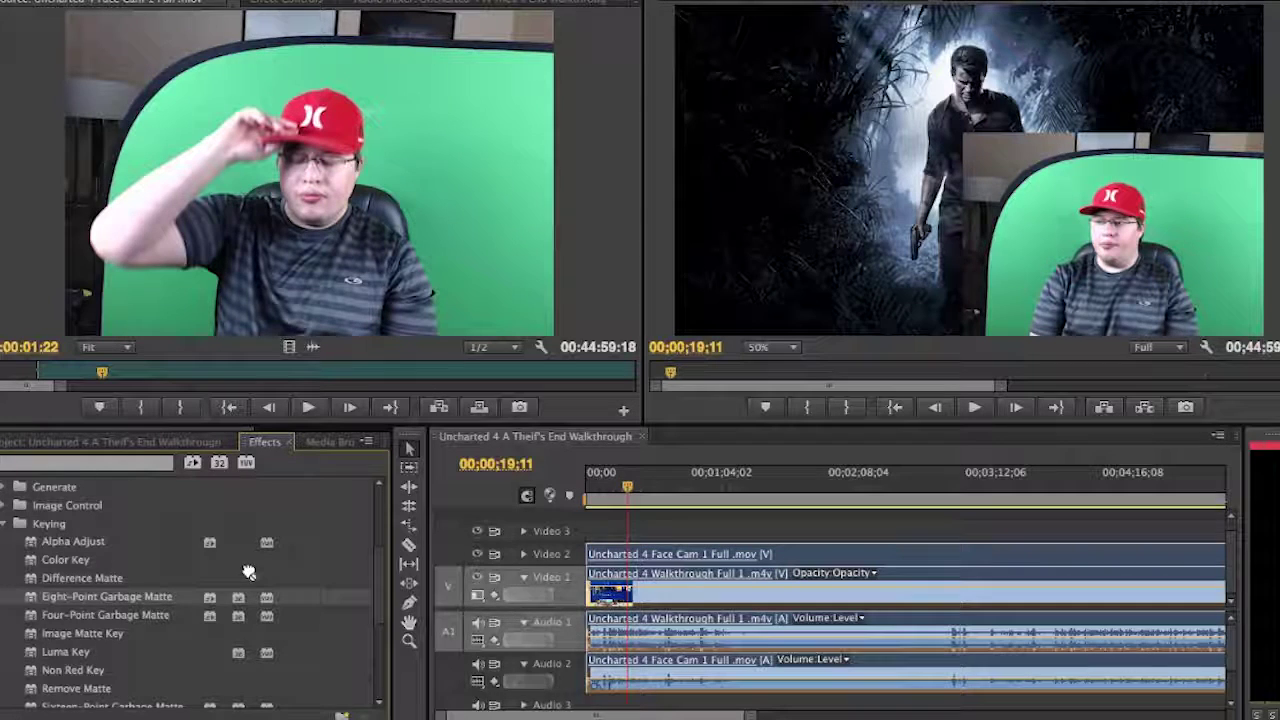
pyautogui.hotkey('ctrl', 'a')
pyautogui.click(100, 598)
pyautogui.keyDown('ctrl'); pyautogui.click(652, 556); pyautogui.keyUp('ctrl')
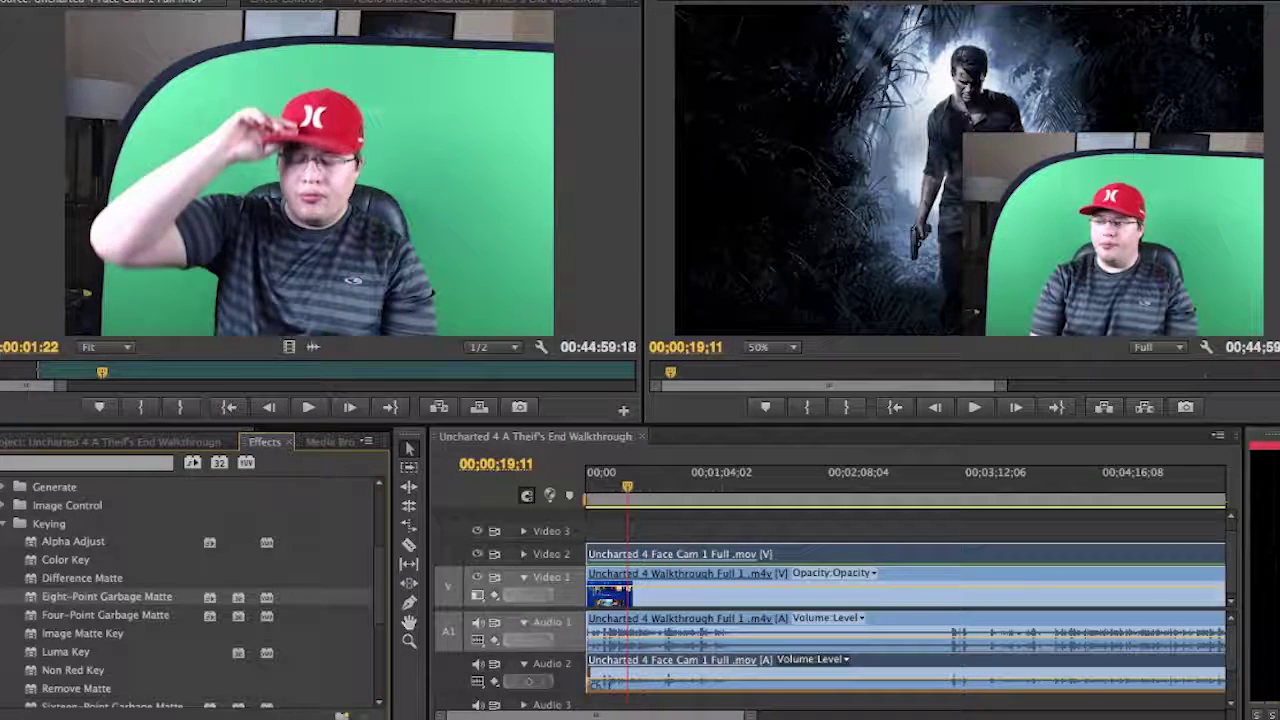
# Pull the garbage matte's upper points onto the green screen's edge: top left 182.1, 94.3, top center 372.9, 57.9, right top 711.4, 62.1.
pyautogui.click(320, 3)
pyautogui.click(72, 130)
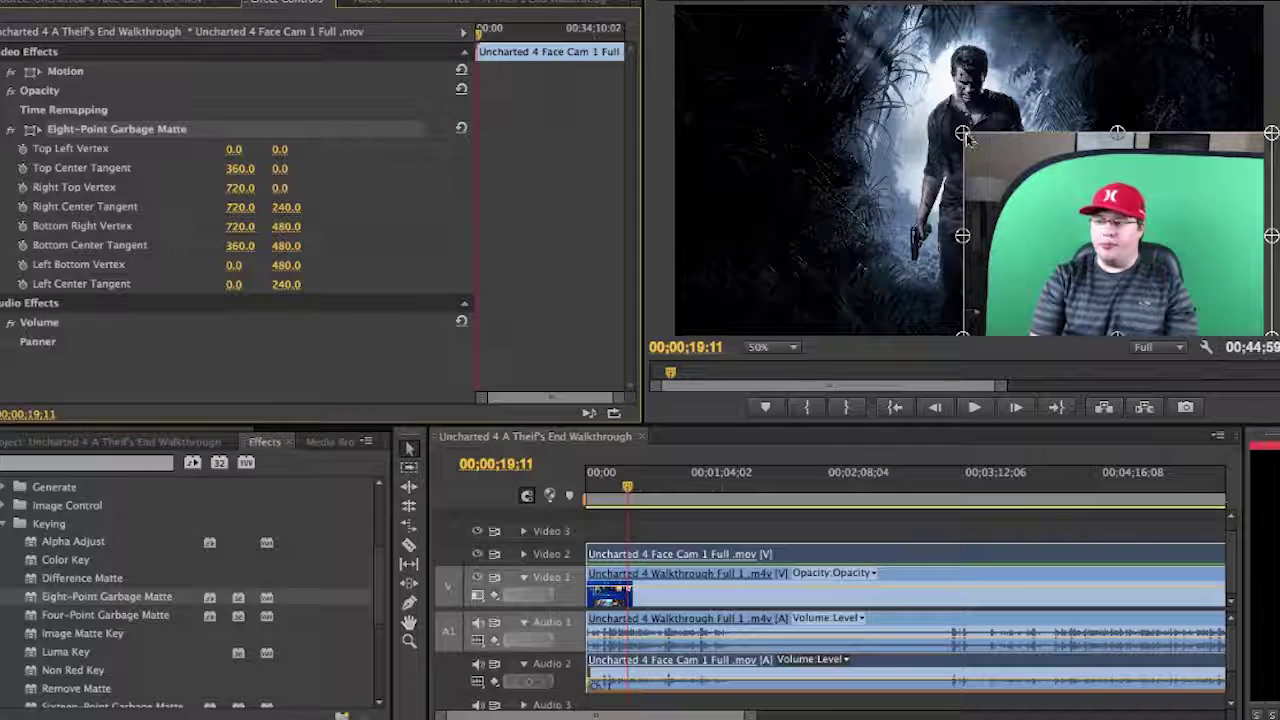
pyautogui.moveTo(964, 136); pyautogui.dragTo(1042, 176)
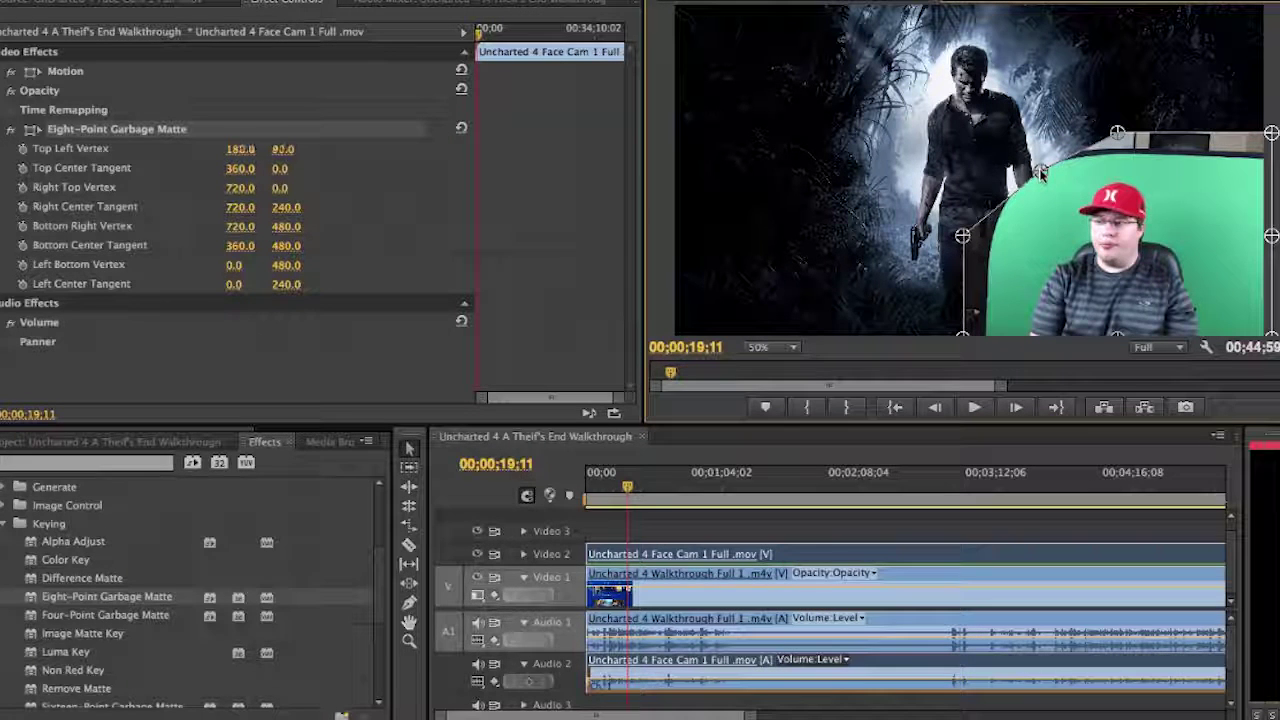
pyautogui.moveTo(1119, 133); pyautogui.dragTo(1124, 160)
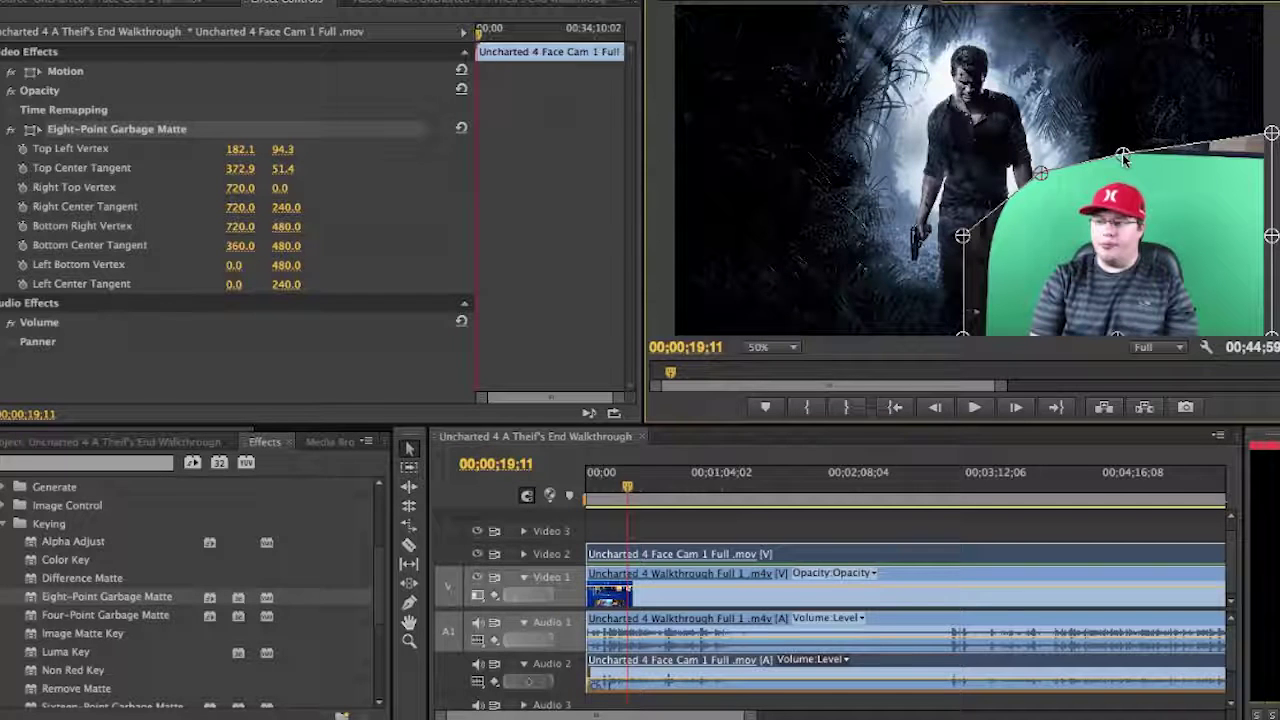
pyautogui.moveTo(1267, 134); pyautogui.dragTo(1268, 160)
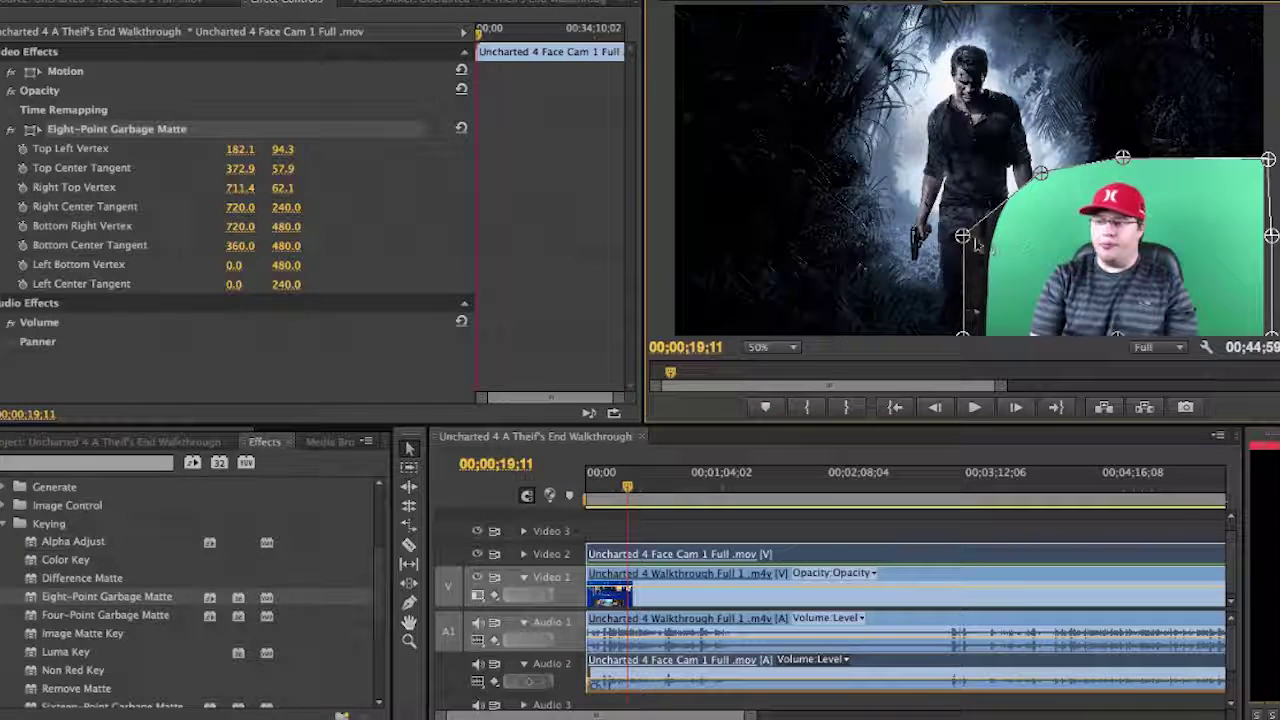
# Tighten the matte's side points: left center 79.3, 233.6, left bottom 57.9, 477.9 and right center 715.7, 244.3.
pyautogui.moveTo(964, 238); pyautogui.dragTo(996, 233)
pyautogui.moveTo(965, 339); pyautogui.dragTo(989, 343)
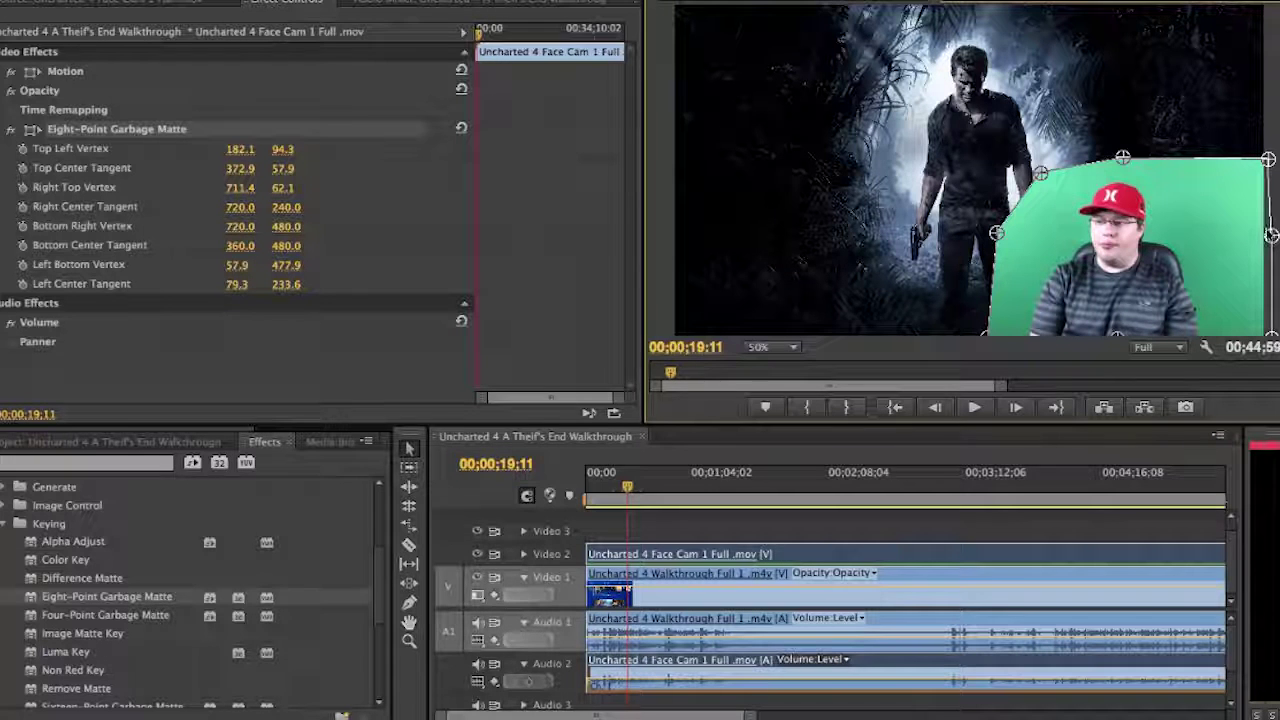
pyautogui.moveTo(1273, 236); pyautogui.dragTo(1271, 240)
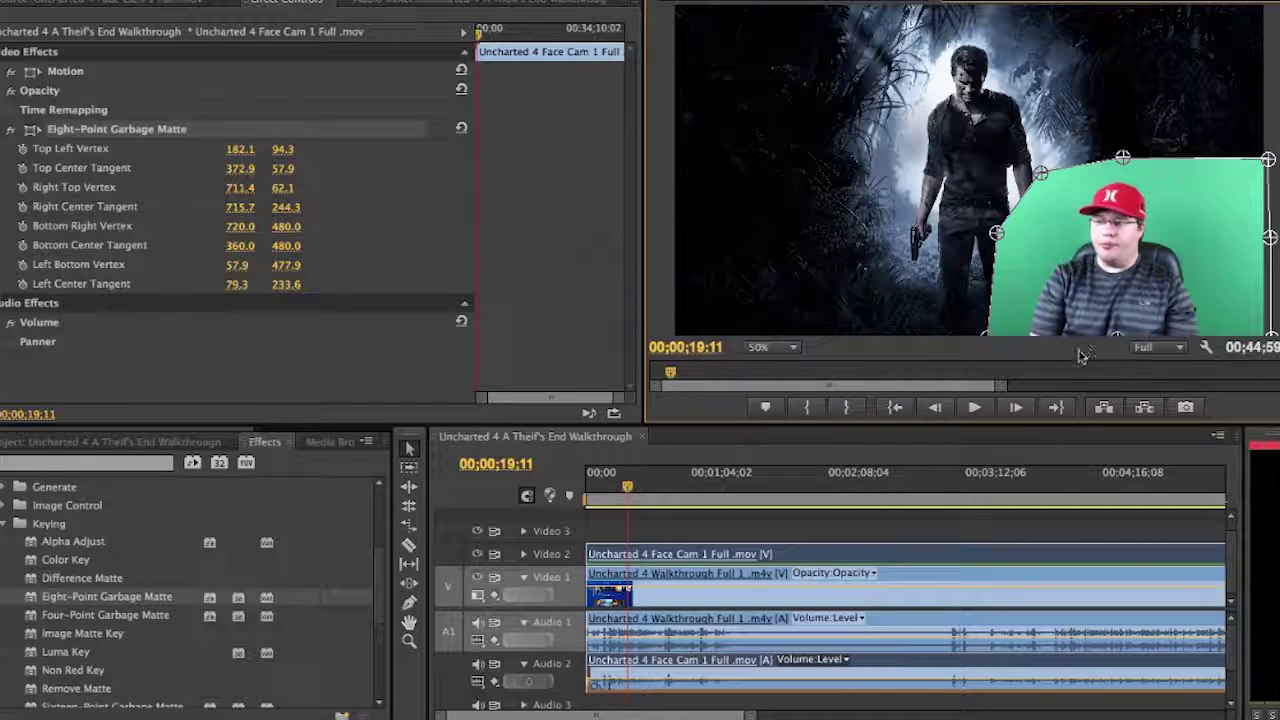
pyautogui.click(701, 529)
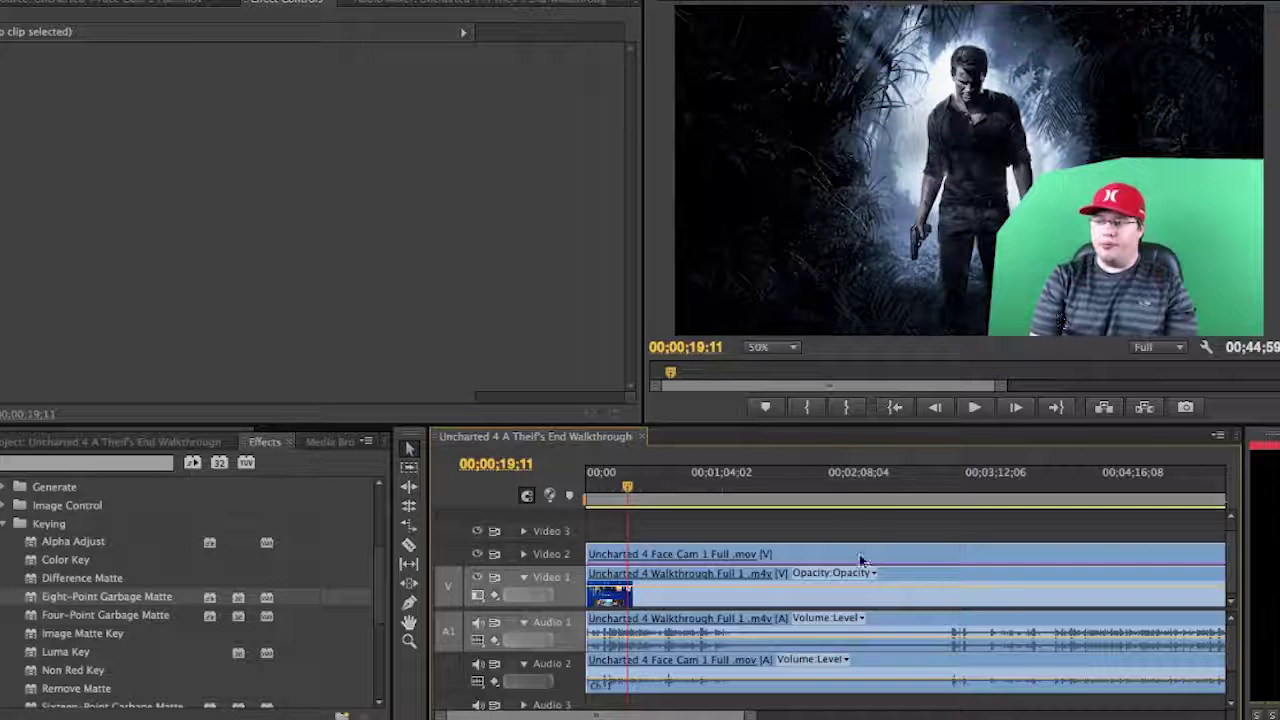
# Apply the Color Key effect to the face cam clip.
pyautogui.click(785, 558)
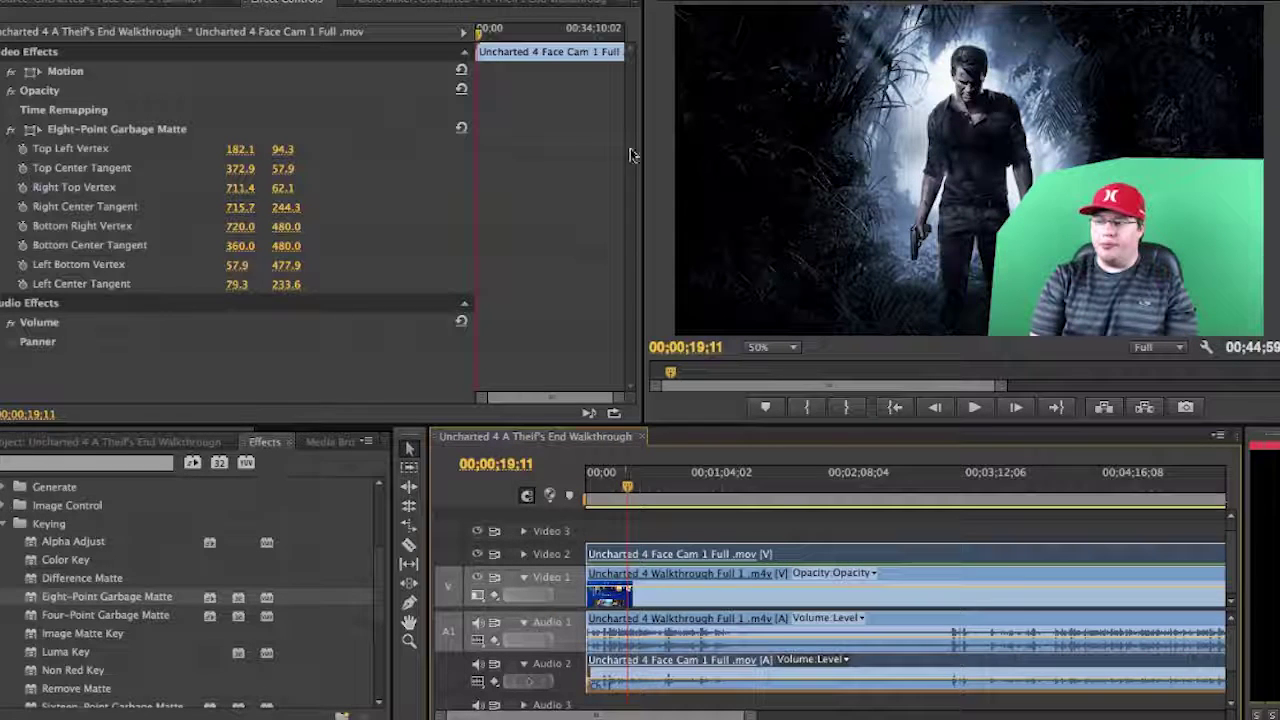
pyautogui.scroll(-5, 110, 615)
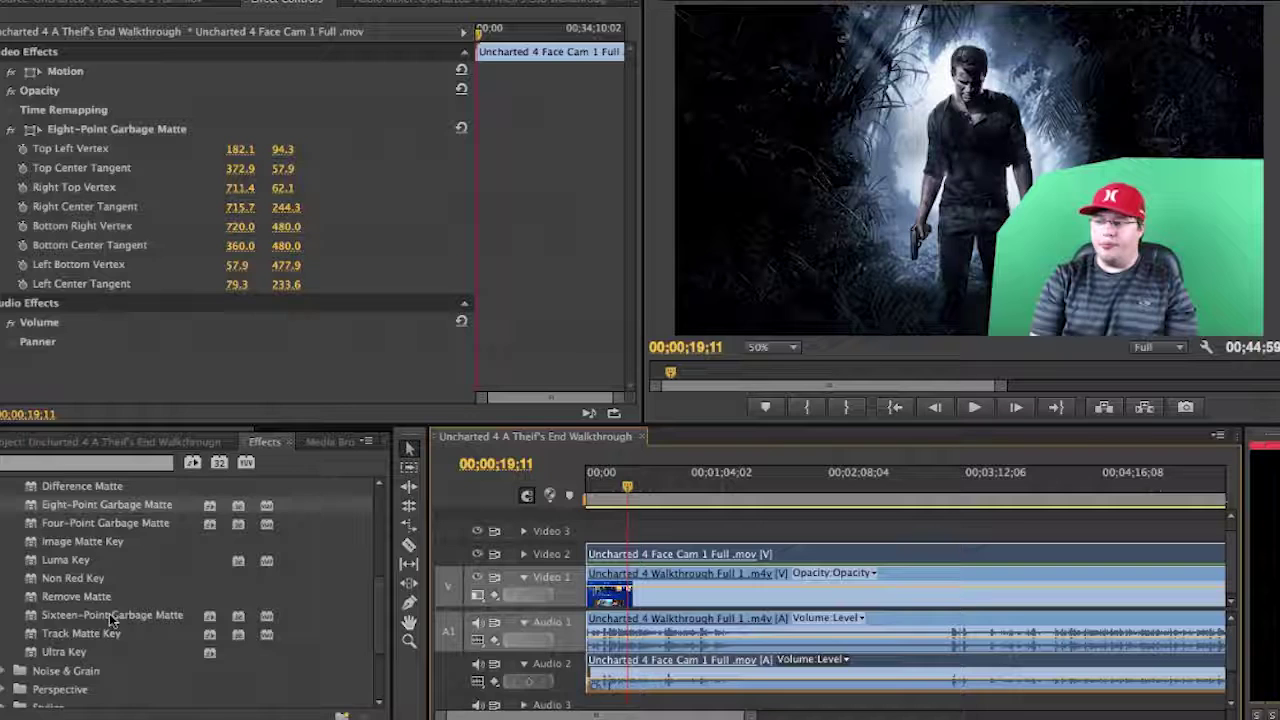
pyautogui.scroll(3, 110, 615)
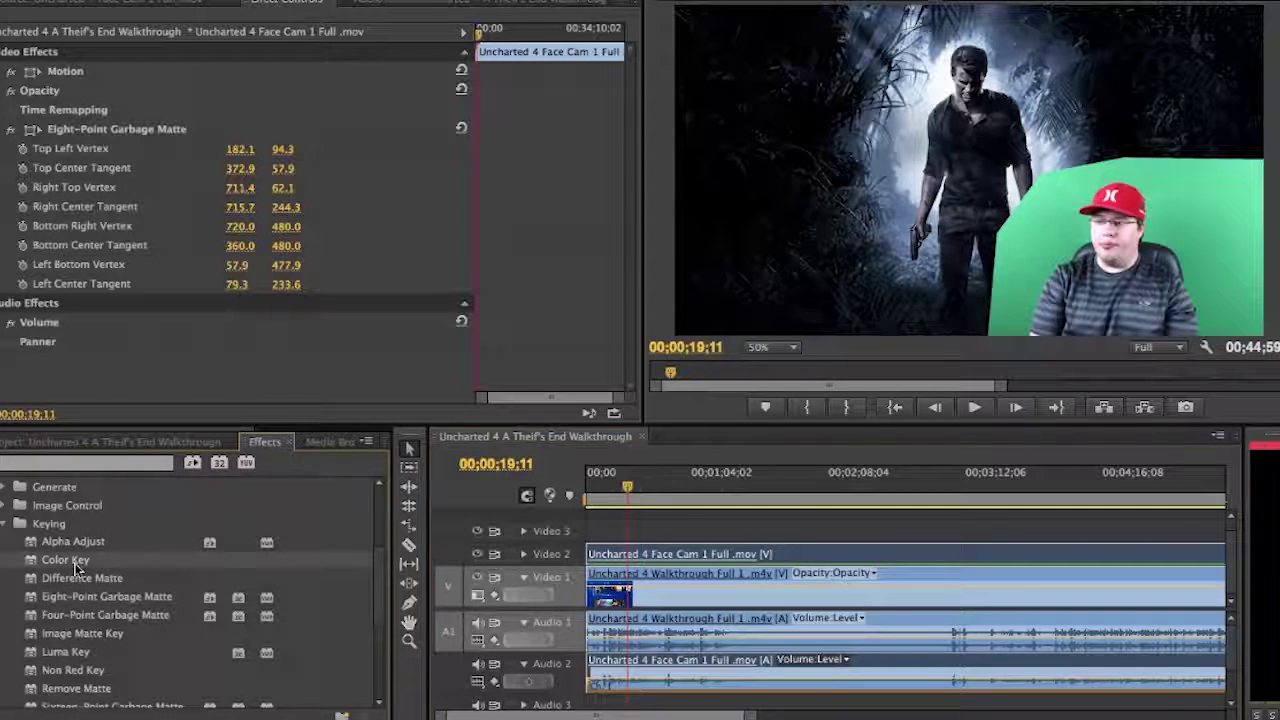
pyautogui.moveTo(351, 506); pyautogui.dragTo(673, 554)
# Sample the green backdrop beside the person's shoulder as the Key Color and set the Color Tolerance to 47.
pyautogui.click(256, 325)
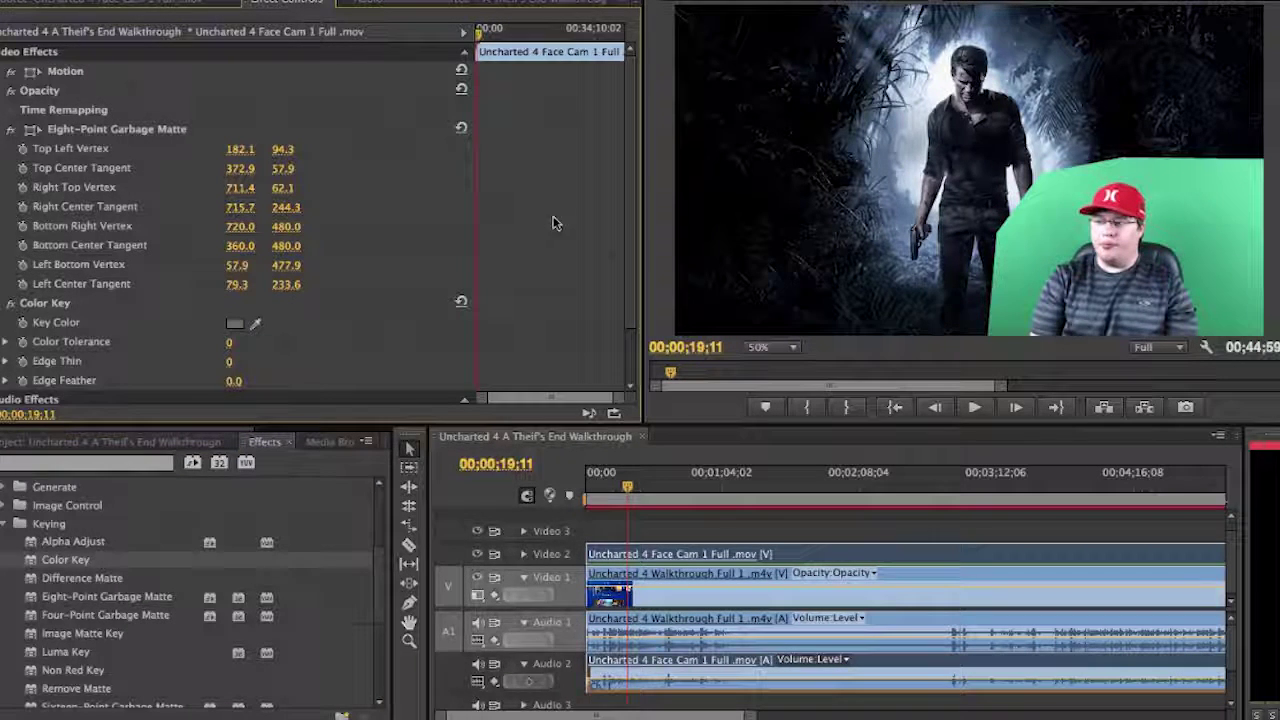
pyautogui.moveTo(256, 323); pyautogui.dragTo(1022, 273)
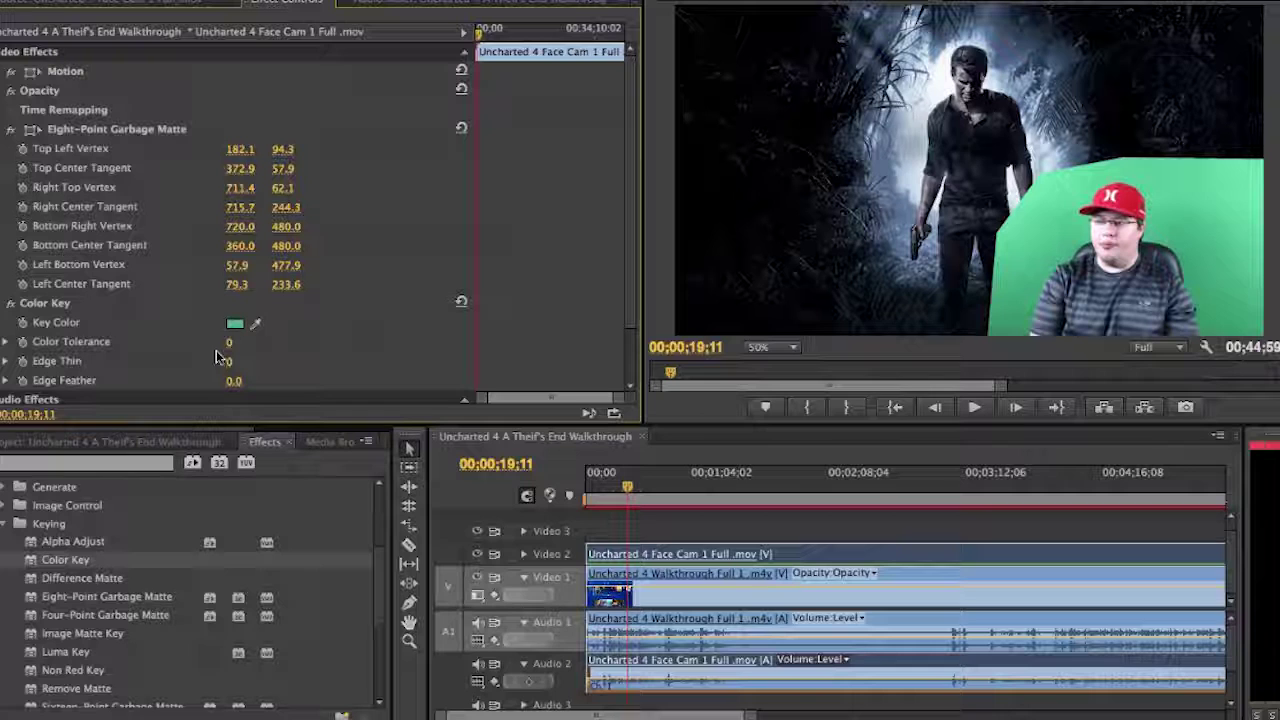
pyautogui.moveTo(231, 347); pyautogui.dragTo(278, 347)
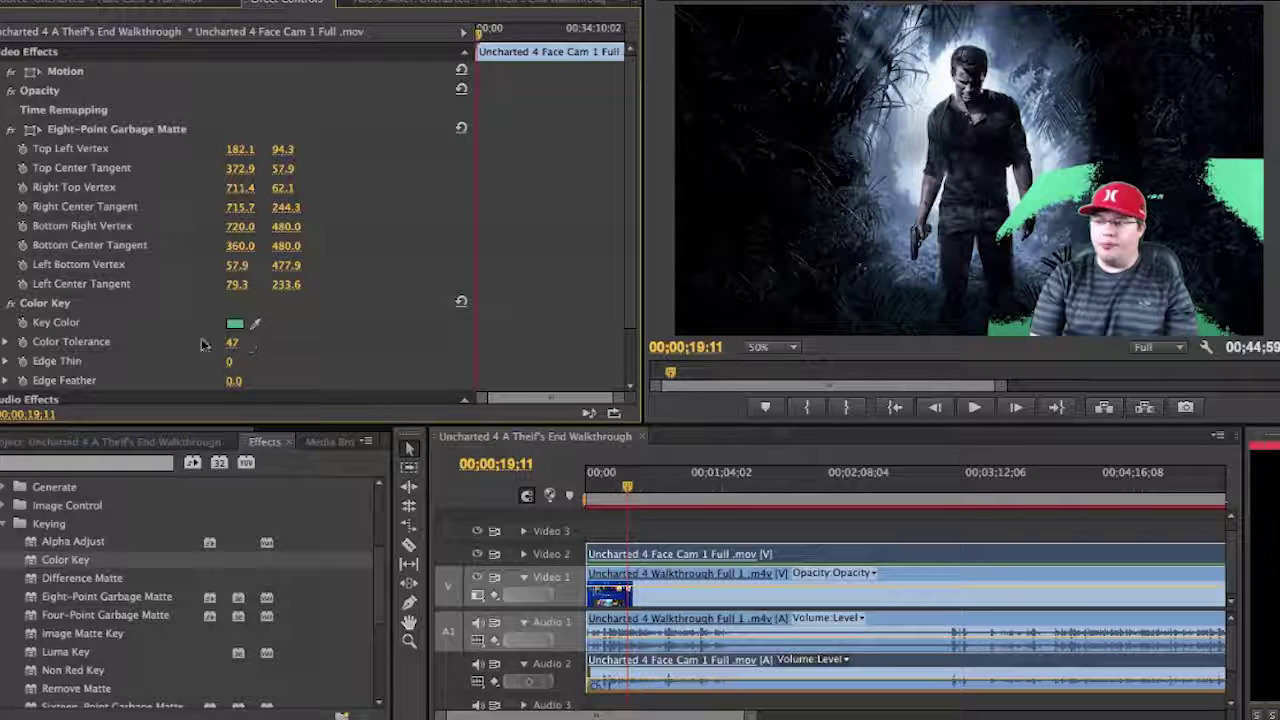
pyautogui.click(45, 302)
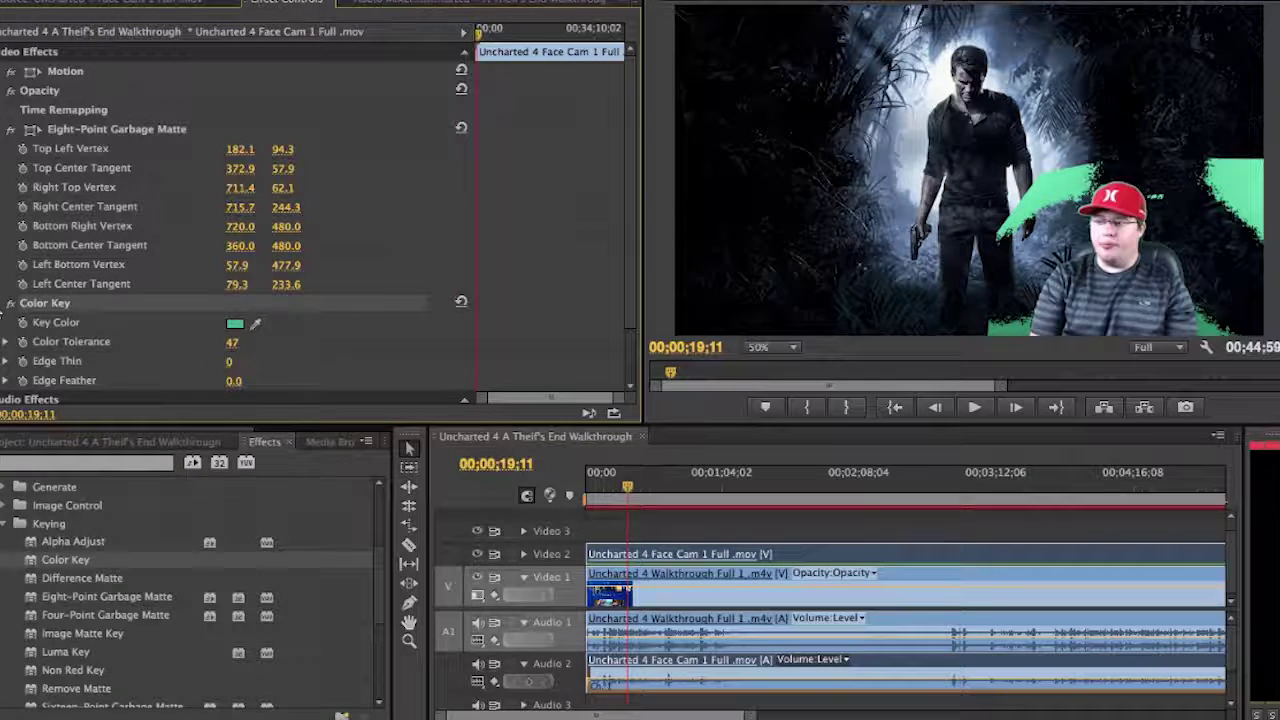
pyautogui.click(10, 302)
pyautogui.click(116, 129)
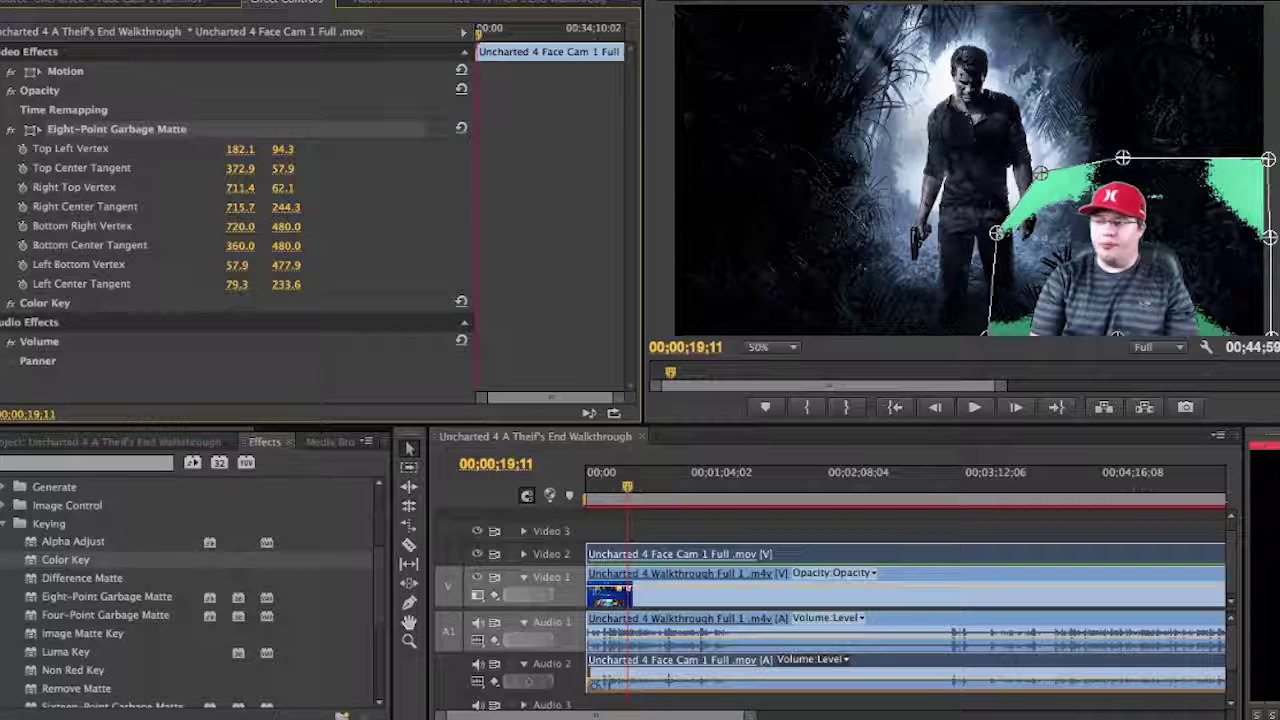
pyautogui.click(10, 129)
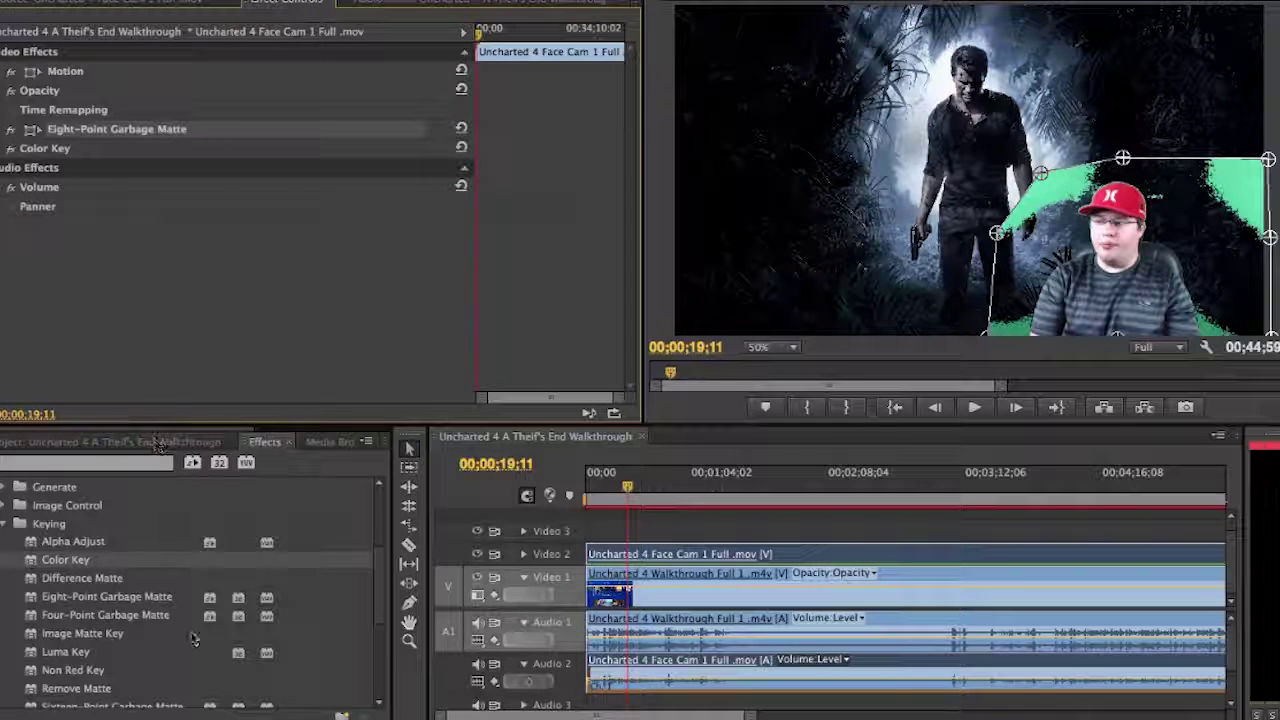
# Add a second Color Key to the face cam clip, keyed to the leftover bright green near the matte's upper edge with Color Tolerance 54.
pyautogui.moveTo(54, 559); pyautogui.dragTo(712, 553)
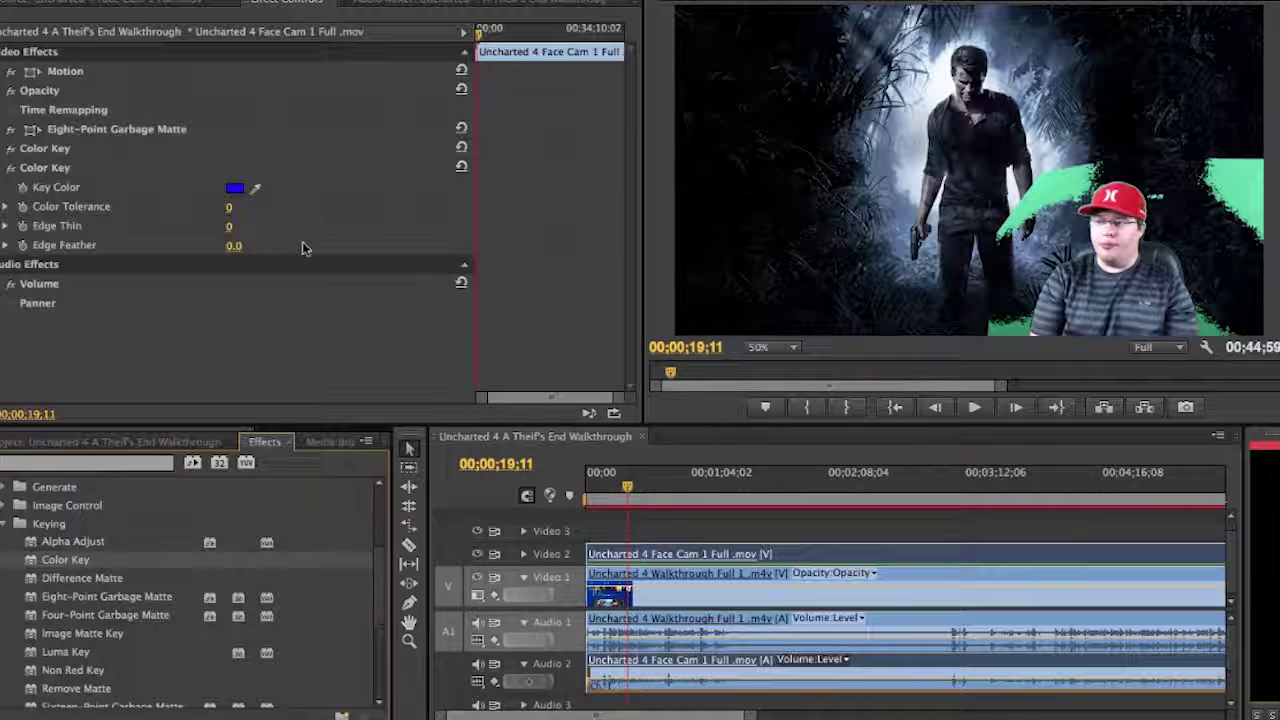
pyautogui.moveTo(255, 187); pyautogui.dragTo(1040, 200)
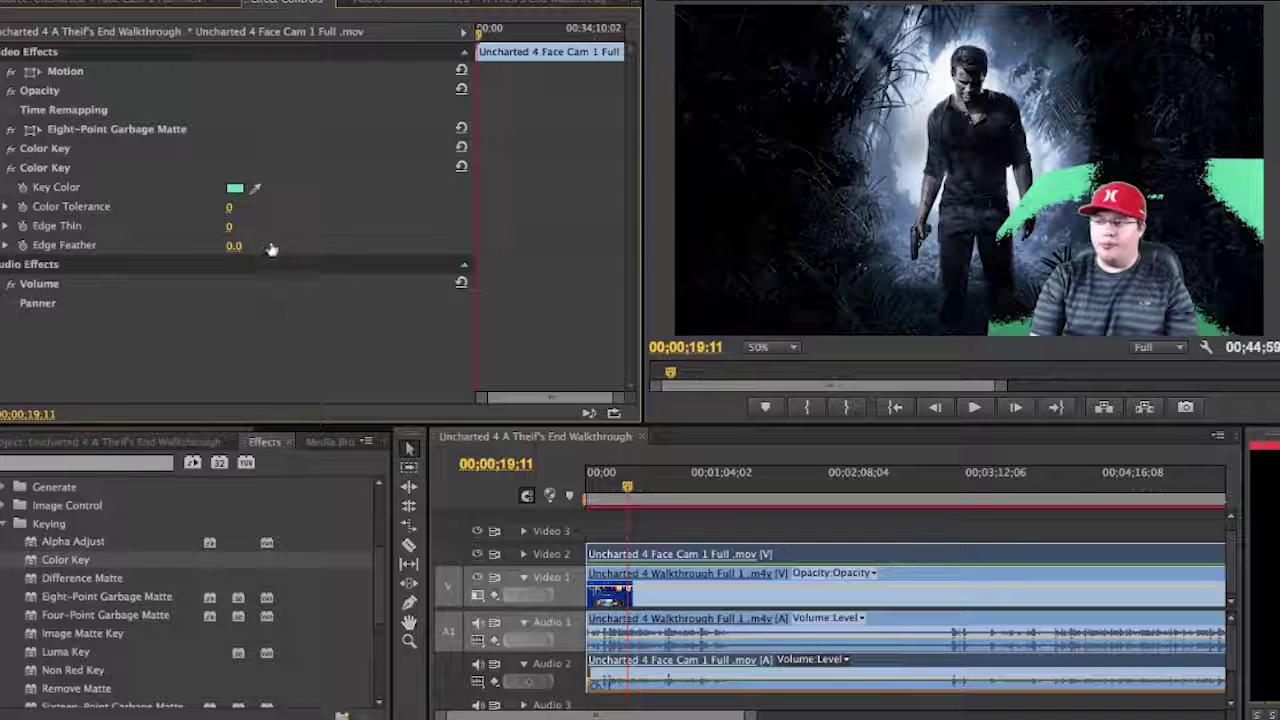
pyautogui.moveTo(233, 212); pyautogui.dragTo(288, 212)
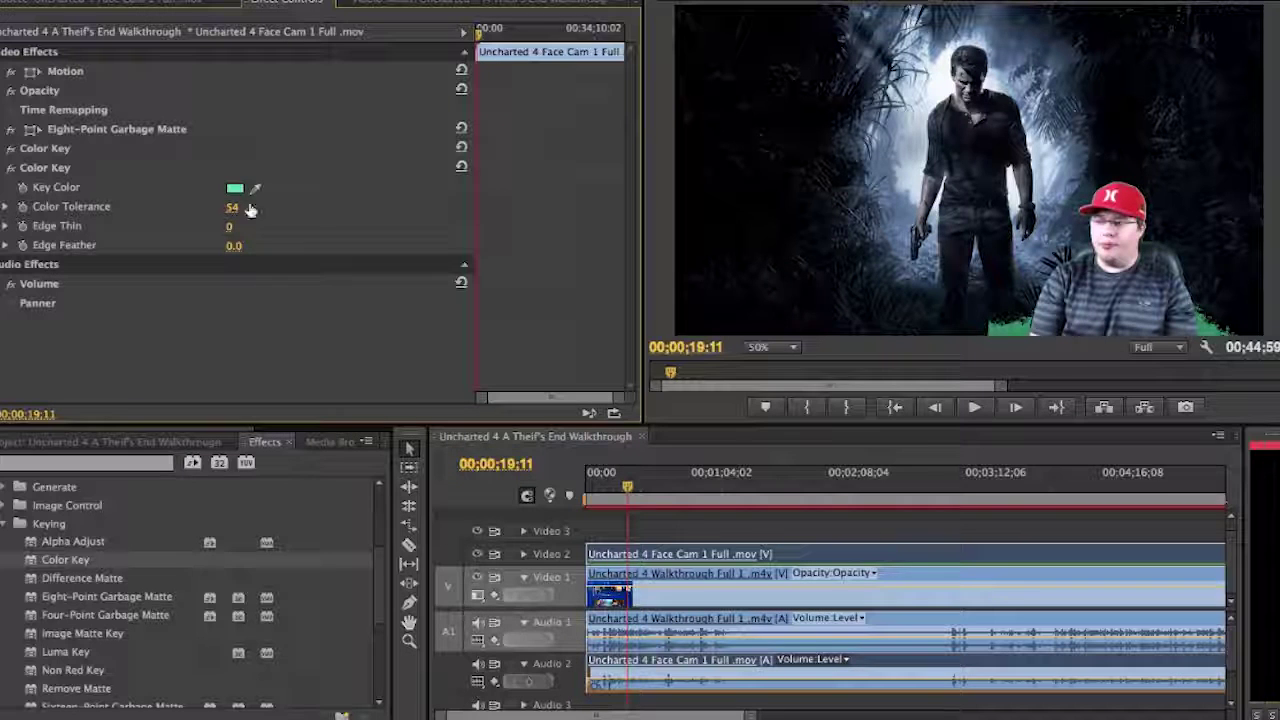
pyautogui.click(4, 167)
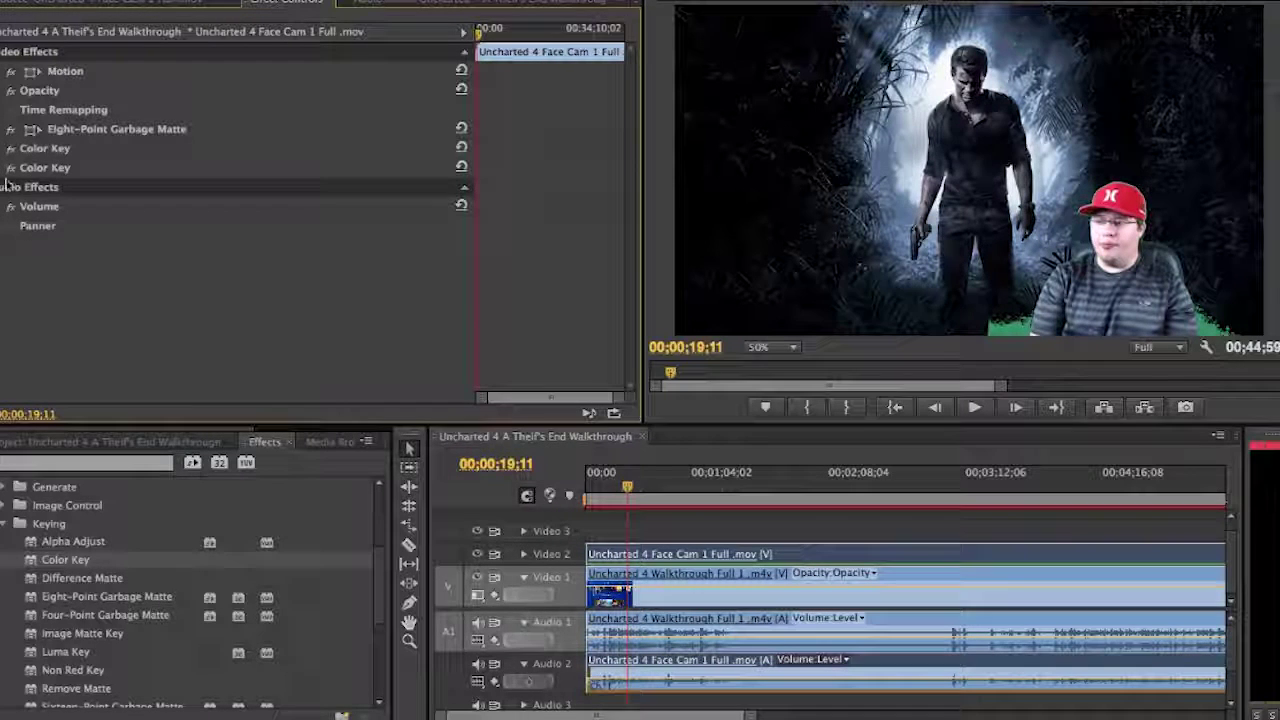
# Add a third Color Key to the face cam clip, keyed to the darker green along the frame's lower edge with Color Tolerance 26.
pyautogui.moveTo(120, 567); pyautogui.dragTo(294, 526)
pyautogui.moveTo(653, 528); pyautogui.dragTo(690, 556)
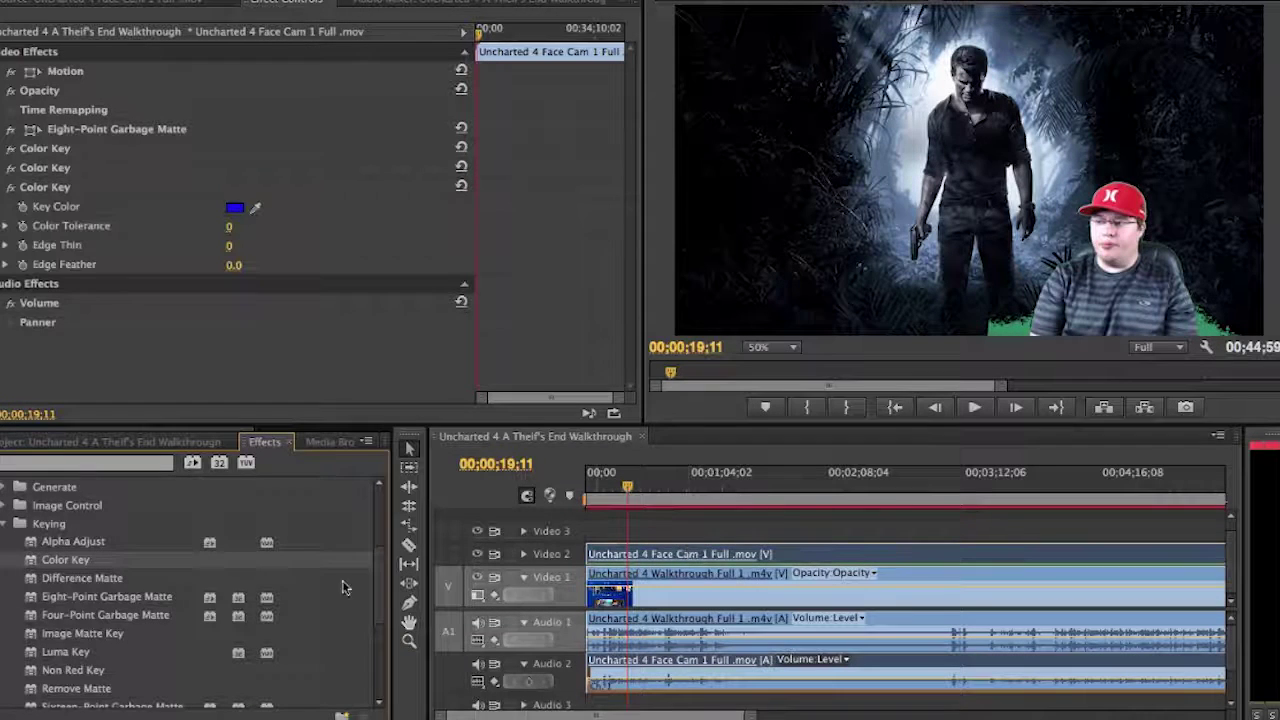
pyautogui.moveTo(256, 204); pyautogui.dragTo(1008, 338)
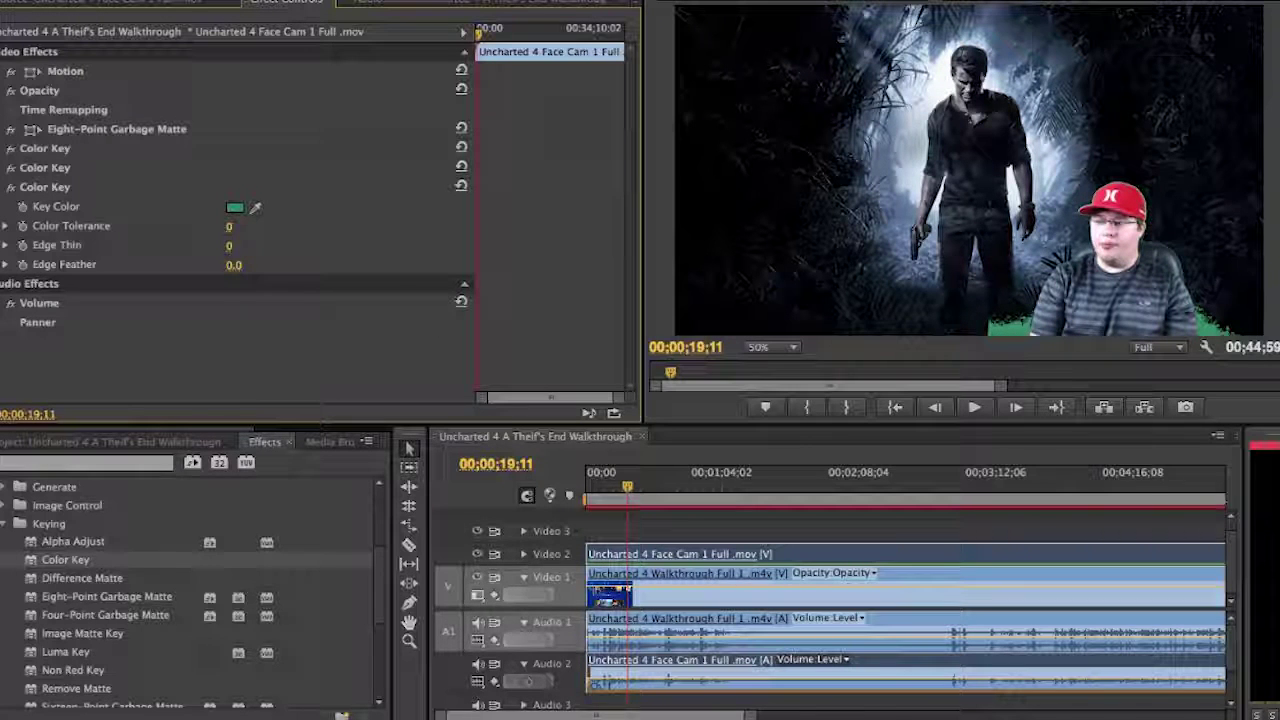
pyautogui.moveTo(229, 226); pyautogui.dragTo(270, 226)
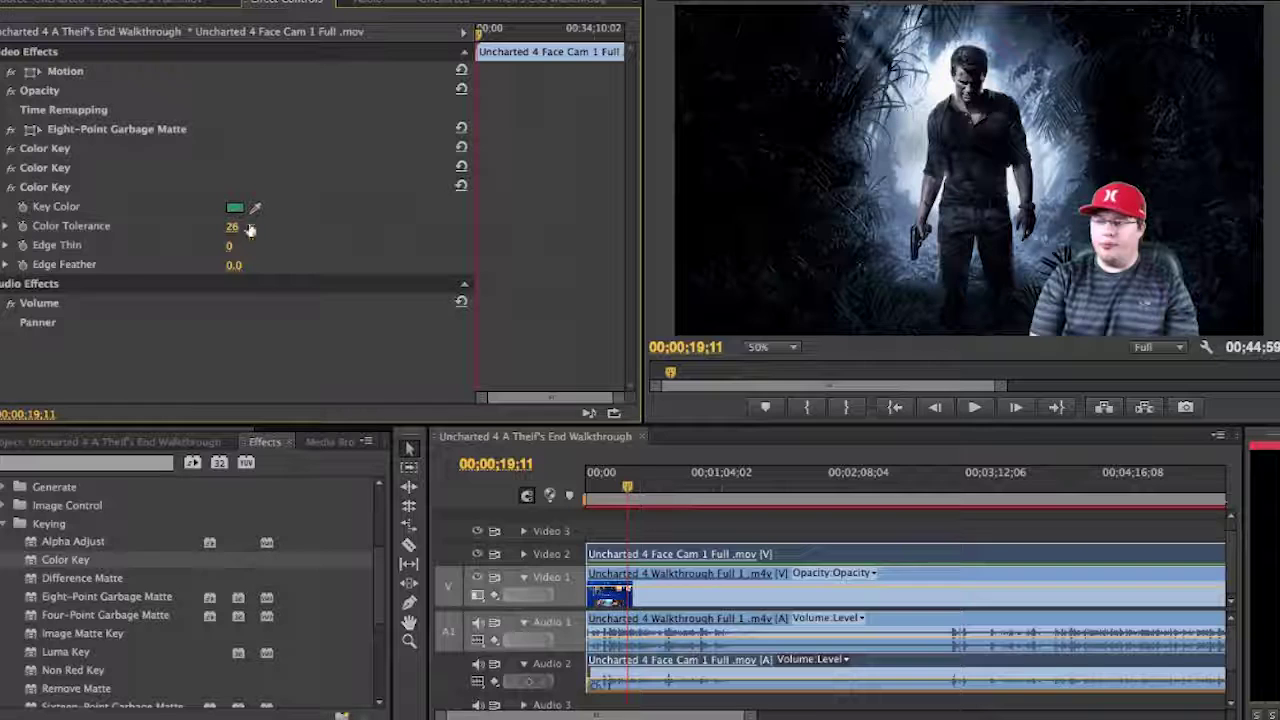
pyautogui.click(790, 529)
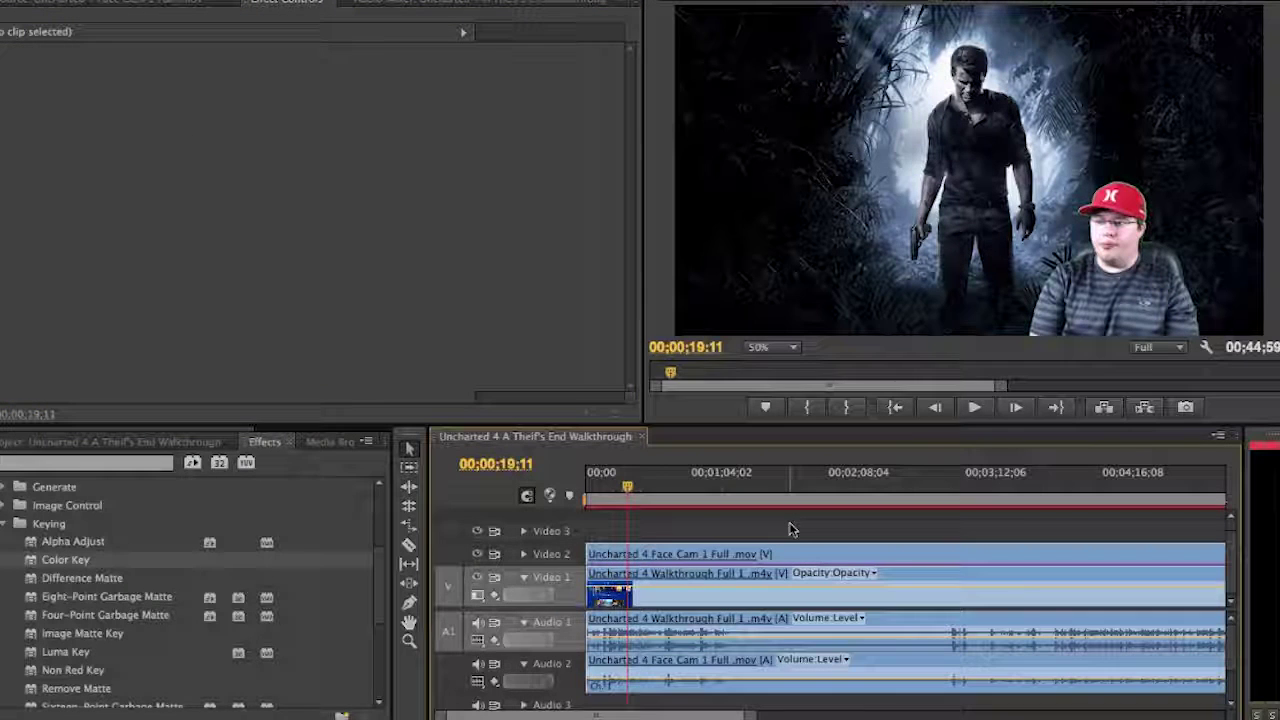